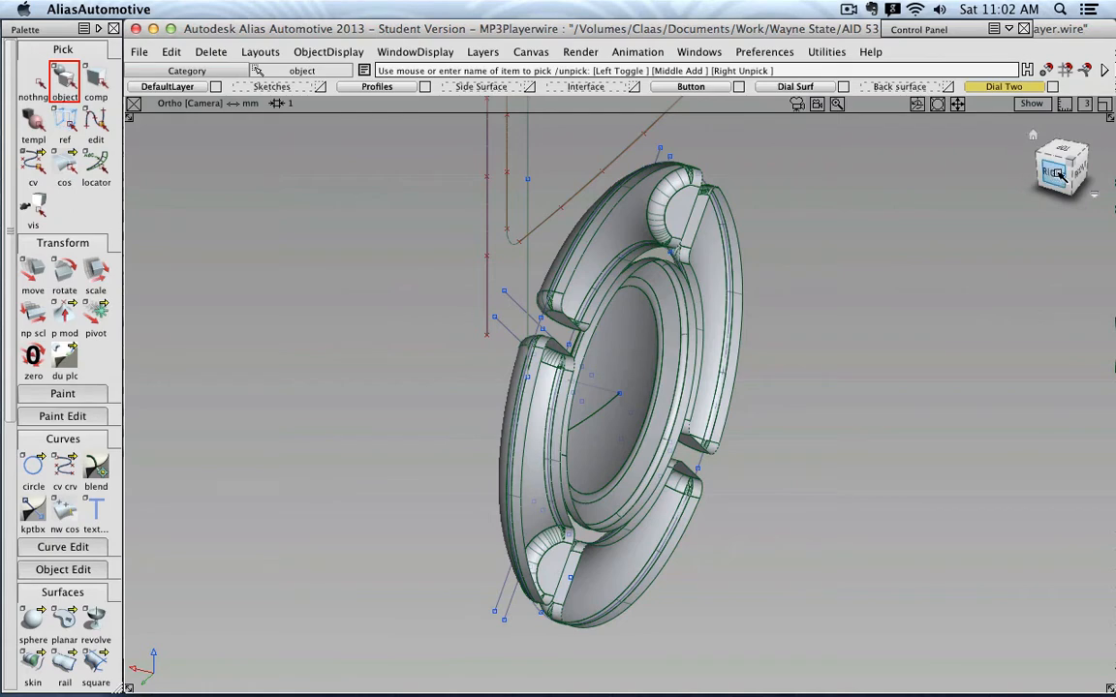
Step: Turn on the grid display with the dial shown in the Back view
click(1059, 173)
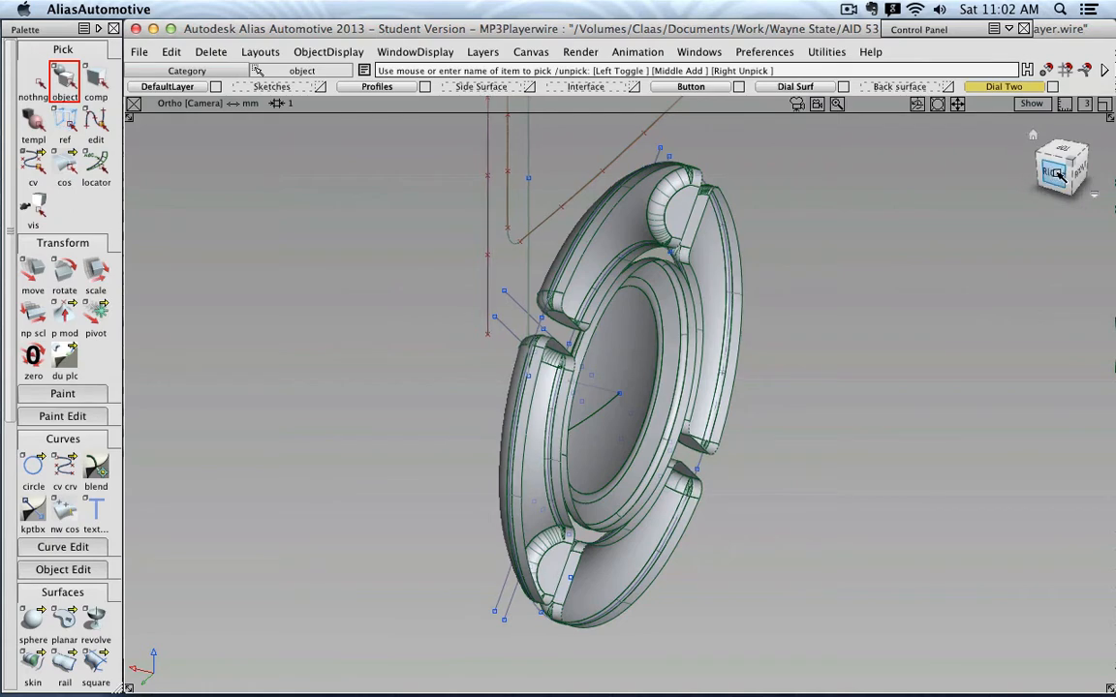
click(1034, 171)
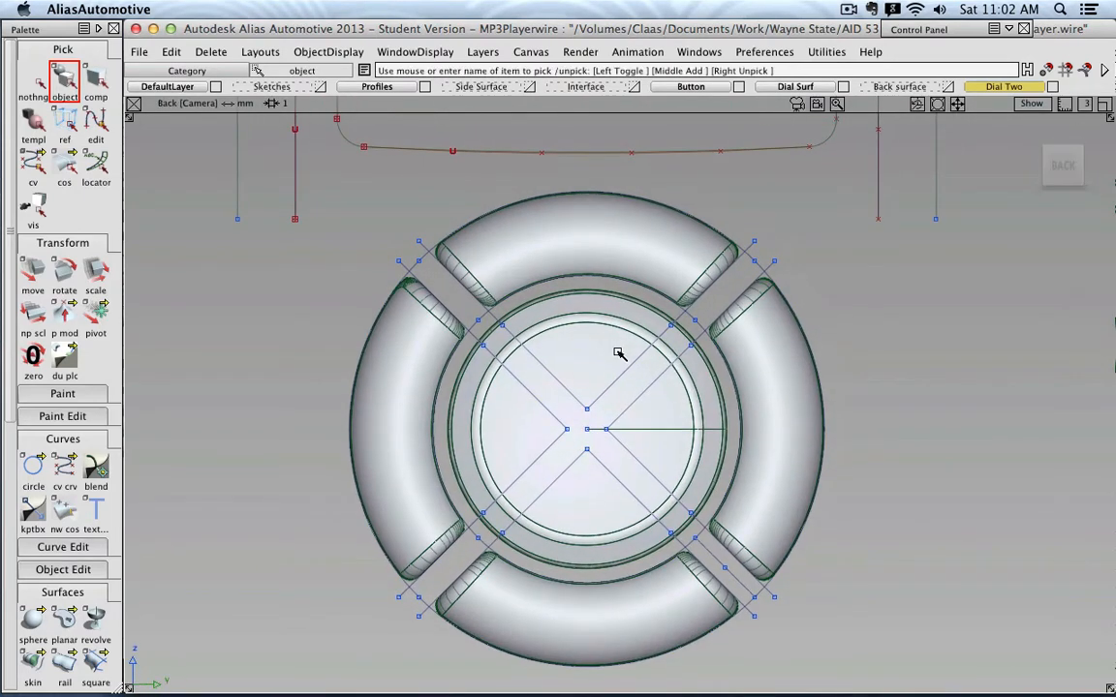
alt+shift+middle_drag(618, 353, 629, 329)
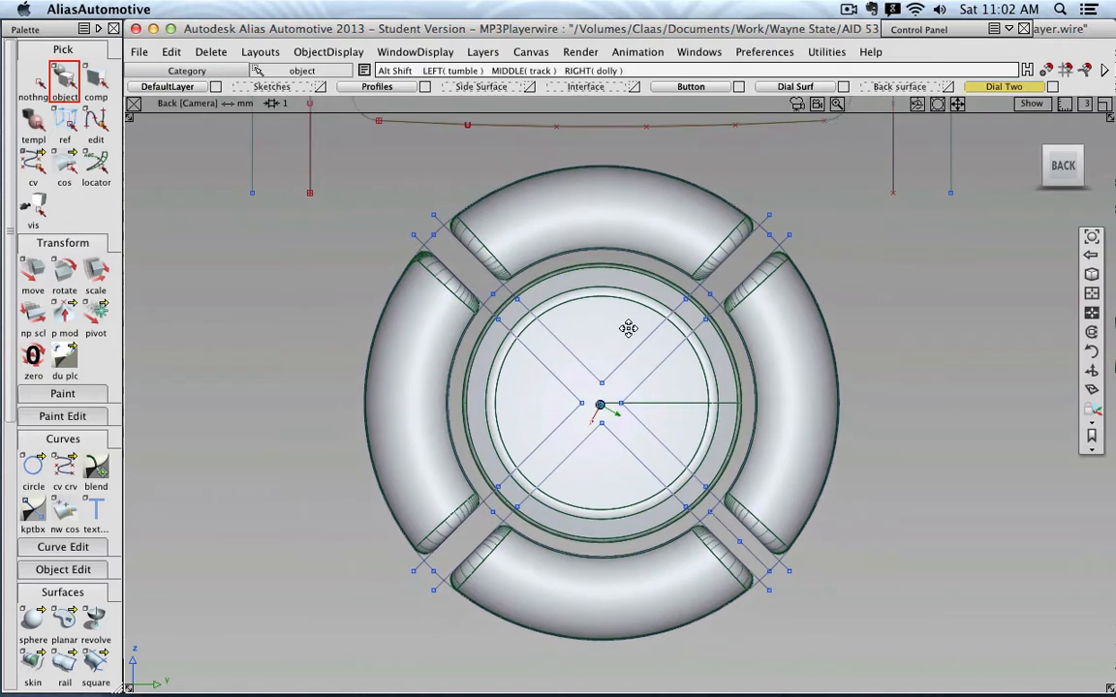
alt+shift+right_drag(630, 328, 642, 328)
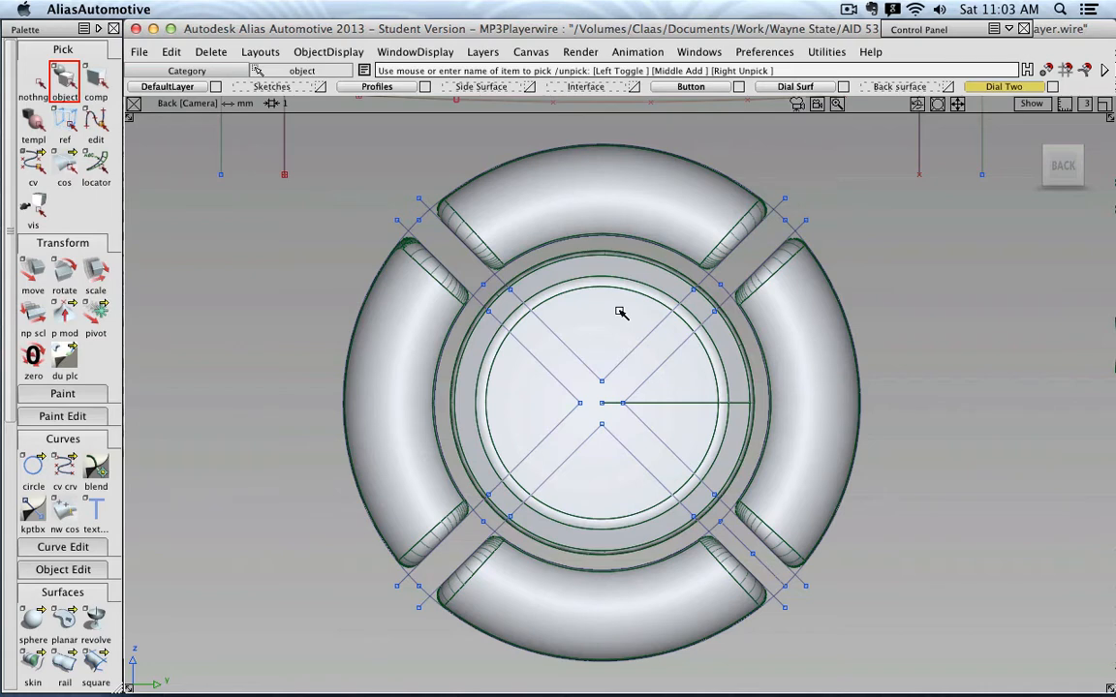
alt+shift+drag(807, 294, 529, 347)
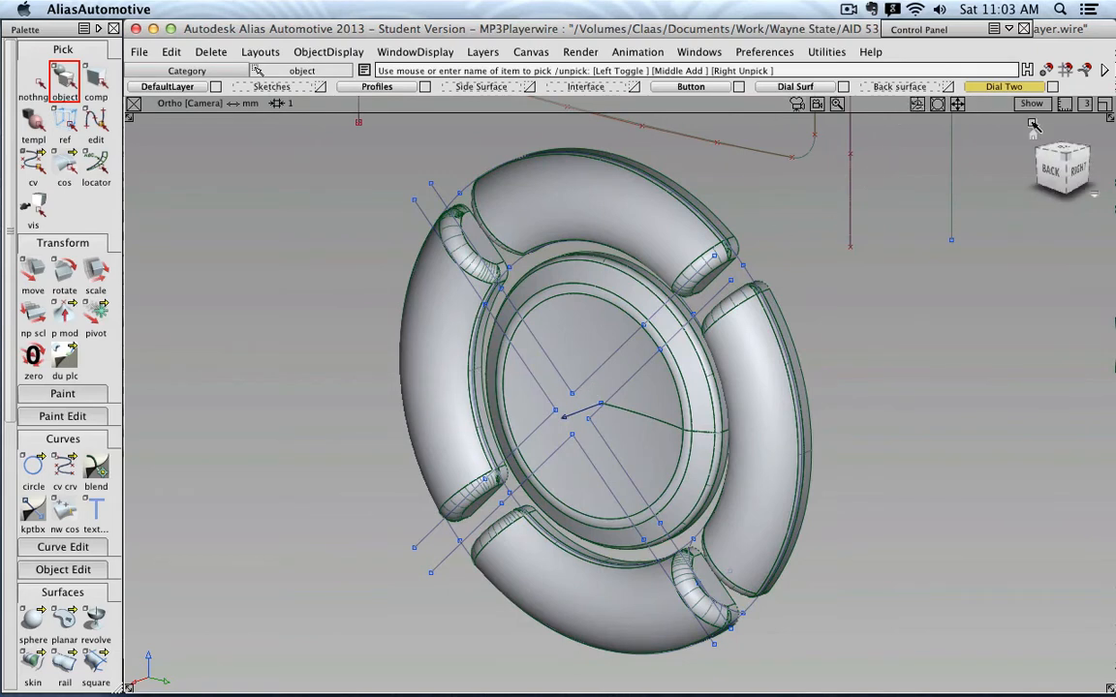
click(1049, 169)
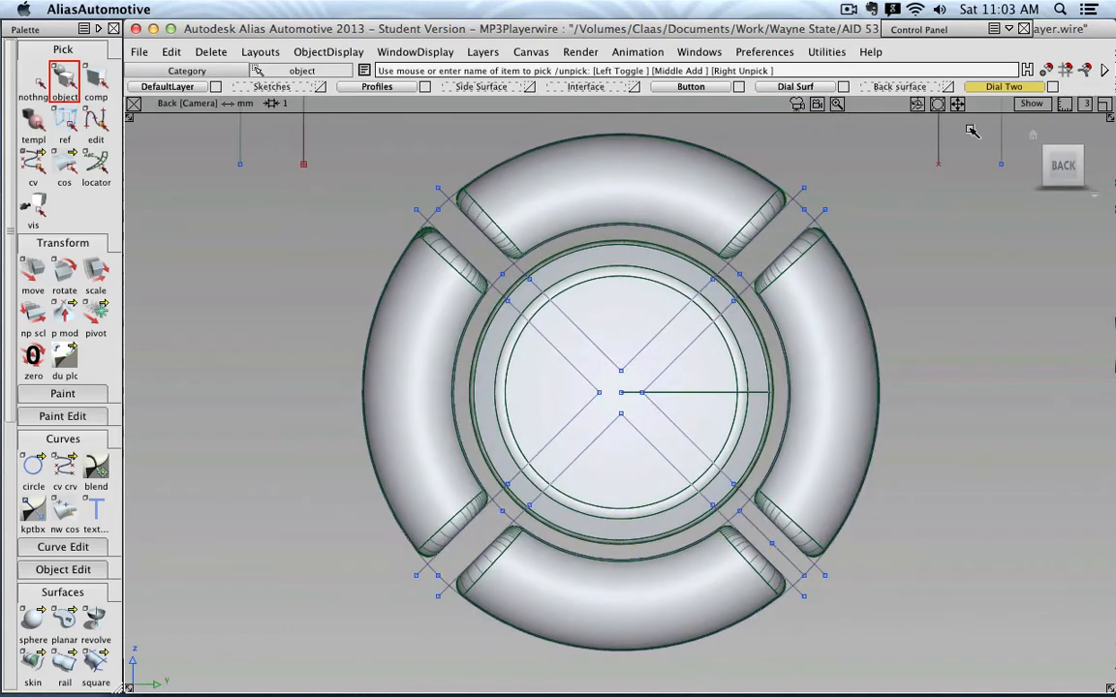
click(1030, 103)
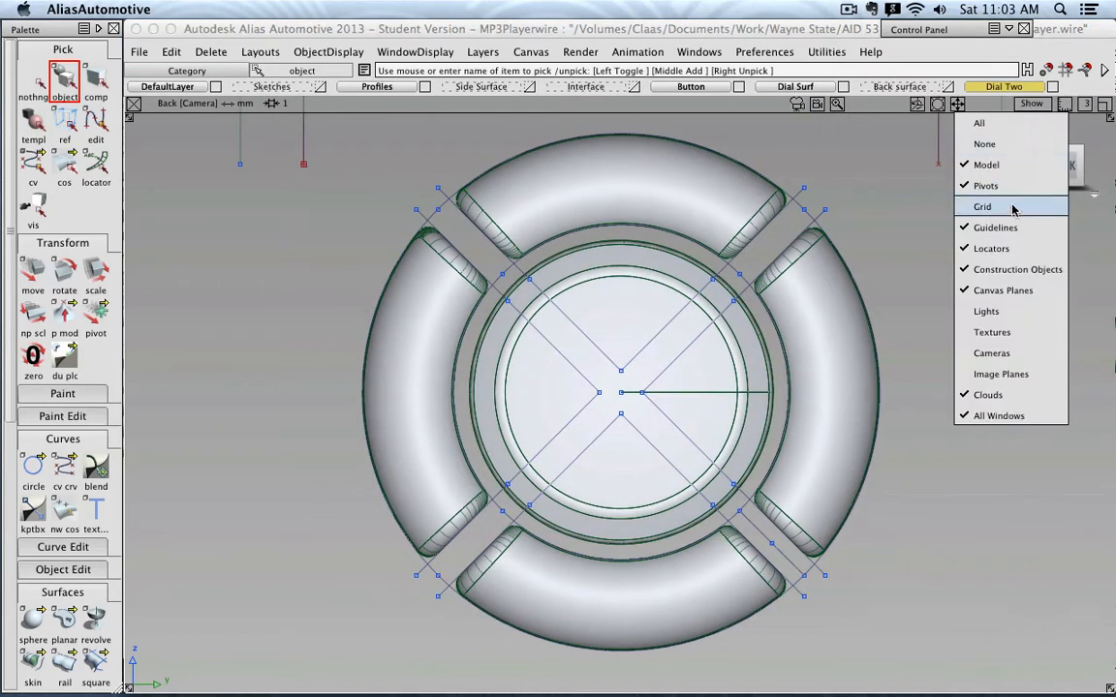
click(1012, 209)
alt+shift+middle_drag(932, 205, 903, 248)
Step: Draw two straight edit point curves over the upper V of construction lines, from the outer ends to the V's tip near the centre
click(31, 77)
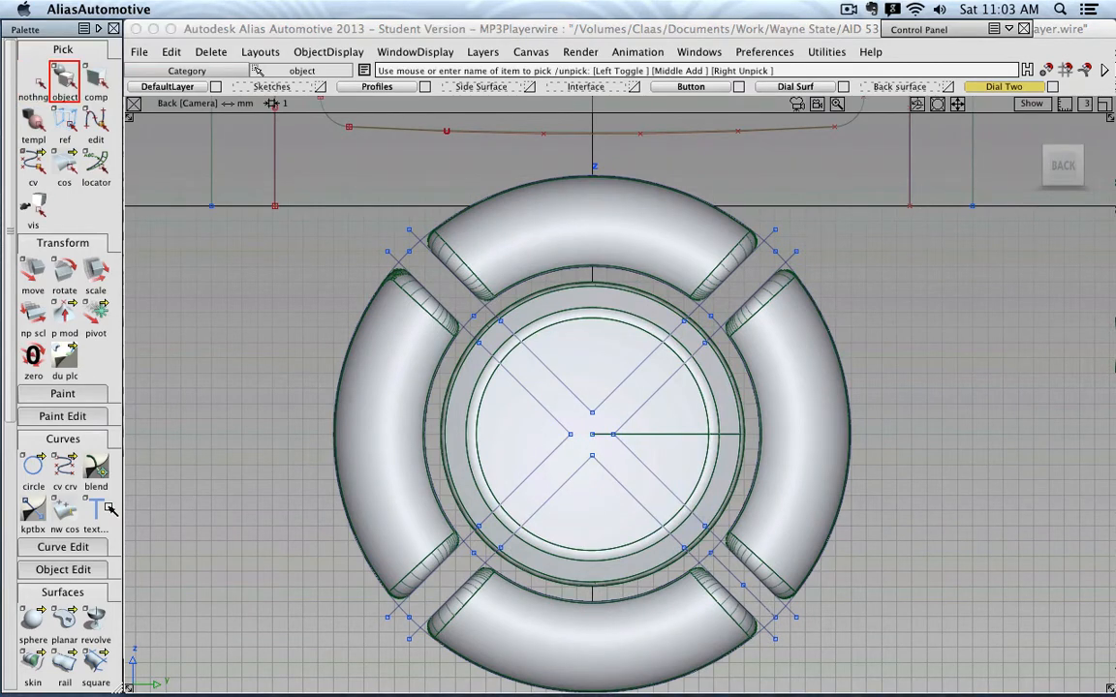
click(62, 242)
click(64, 337)
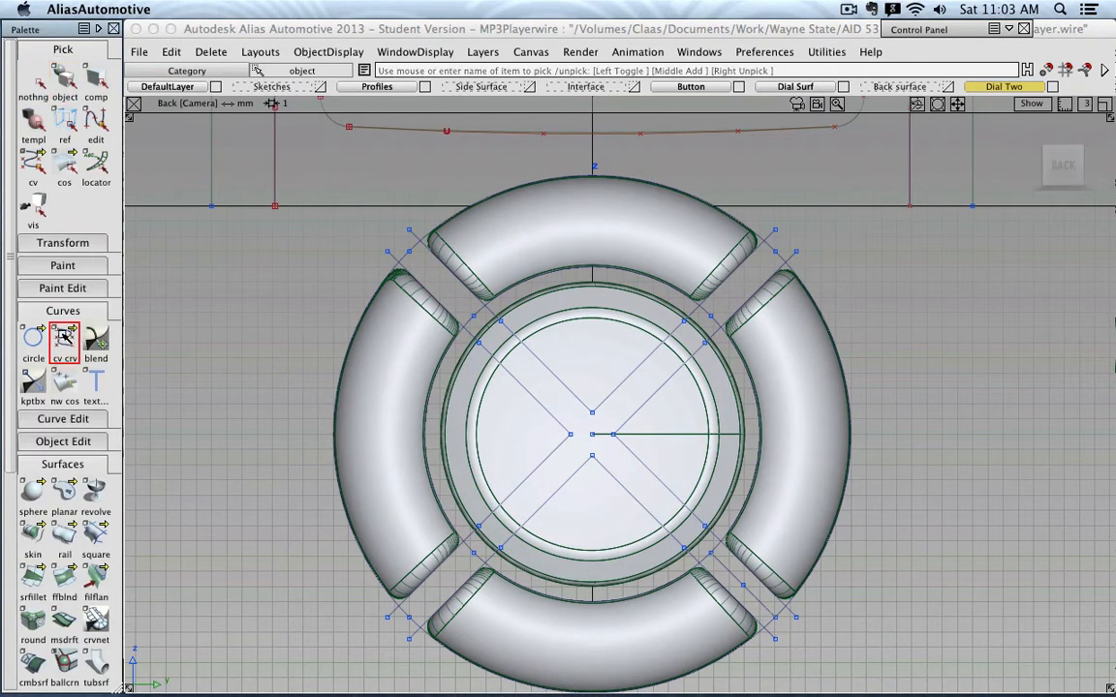
drag(64, 338, 116, 308)
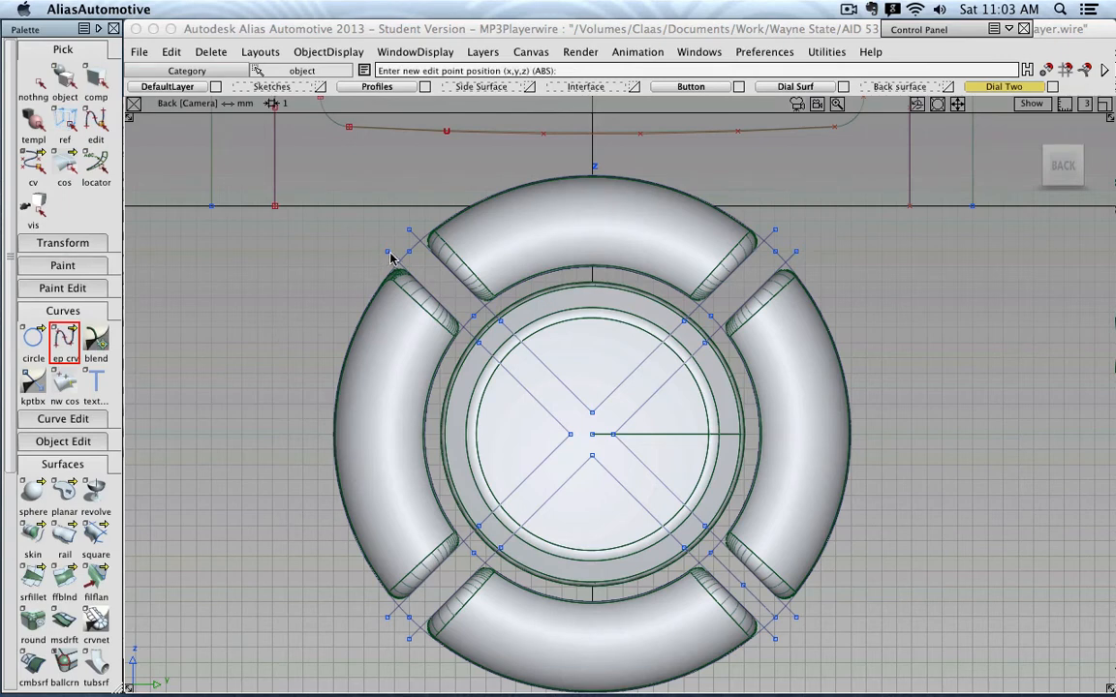
click(408, 231)
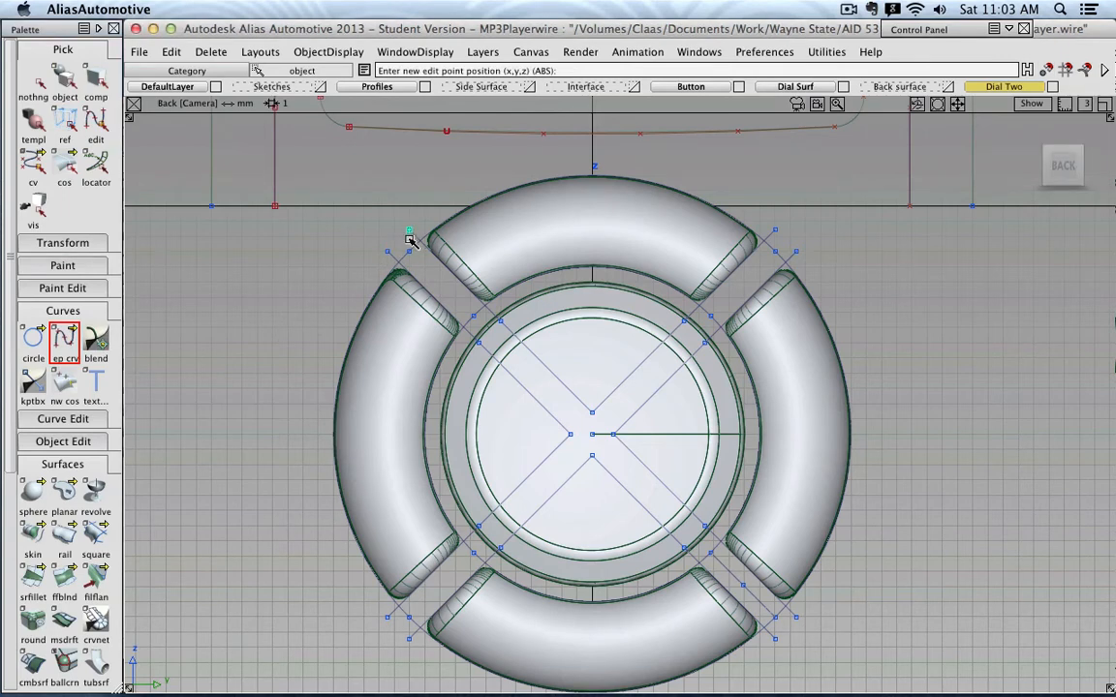
click(592, 412)
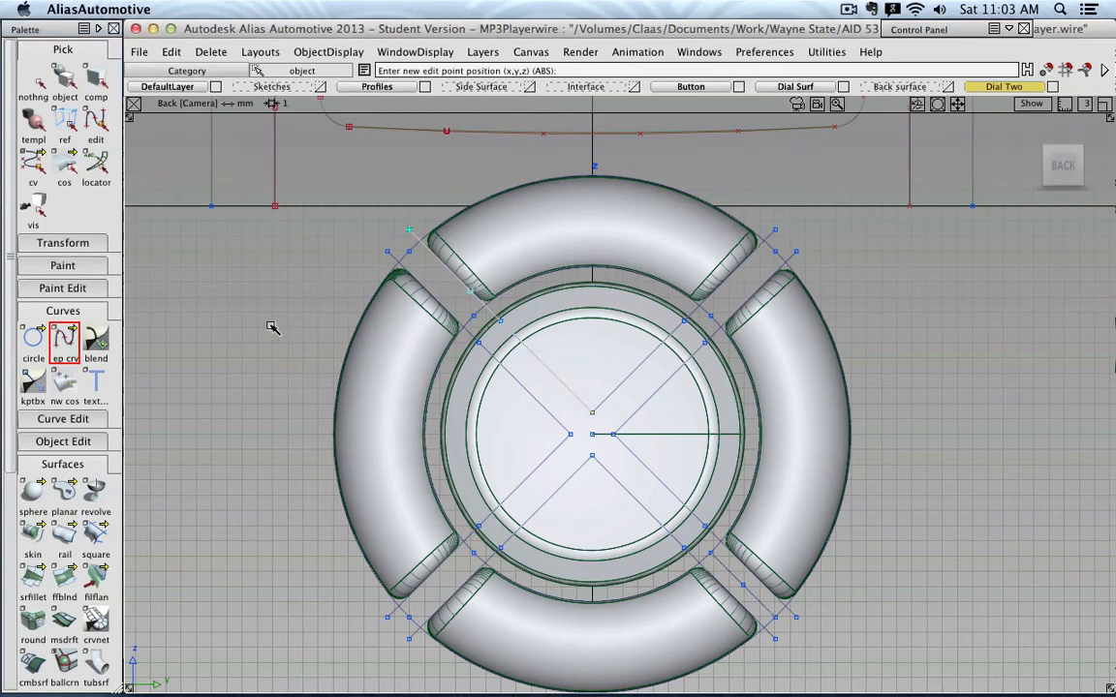
ctrl+shift+drag(269, 325, 269, 289)
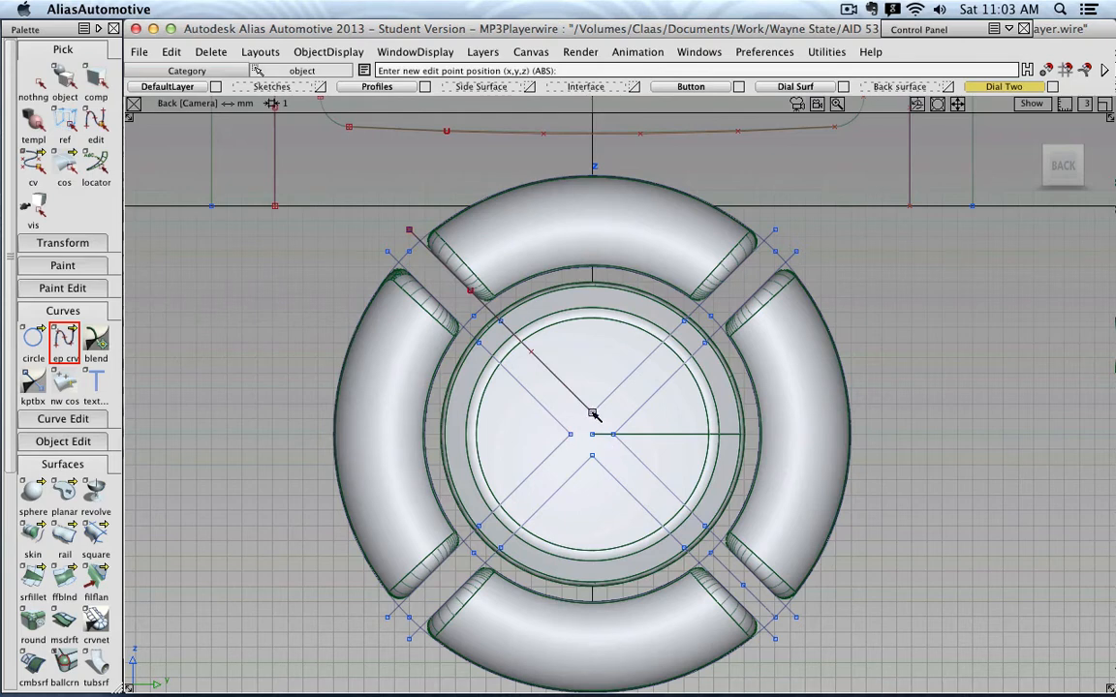
click(592, 413)
click(775, 229)
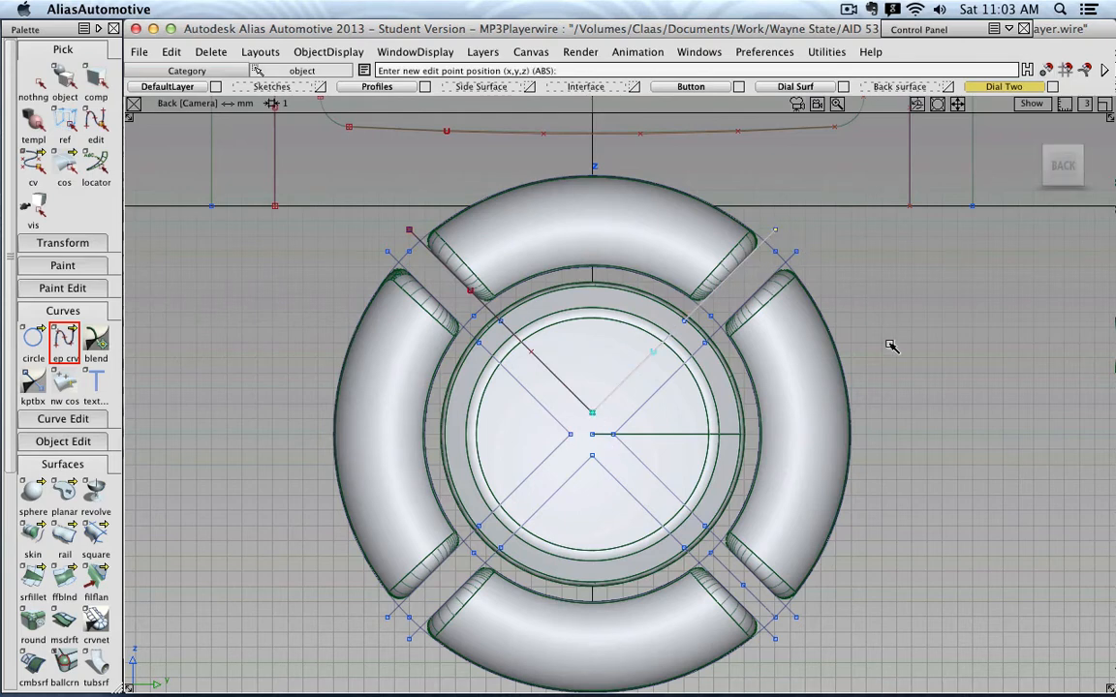
ctrl+shift+drag(887, 416, 886, 374)
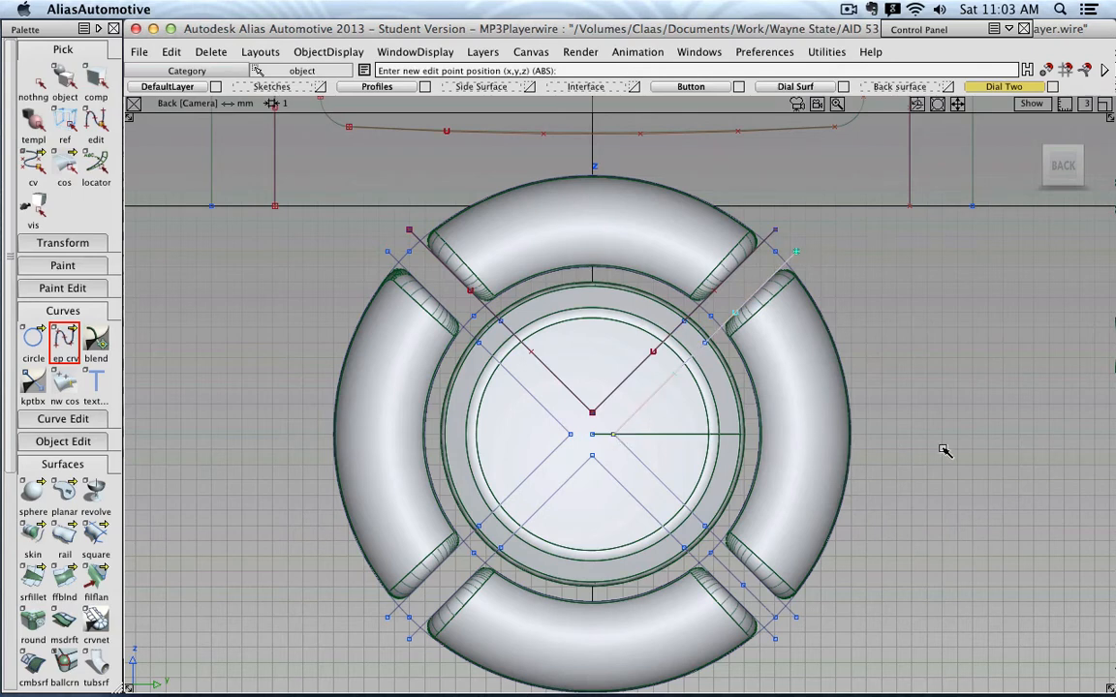
Step: Trace the right and lower V-shaped construction lines with separate straight edit point curves meeting at each V's tip near the centre
ctrl+shift+drag(942, 450, 937, 415)
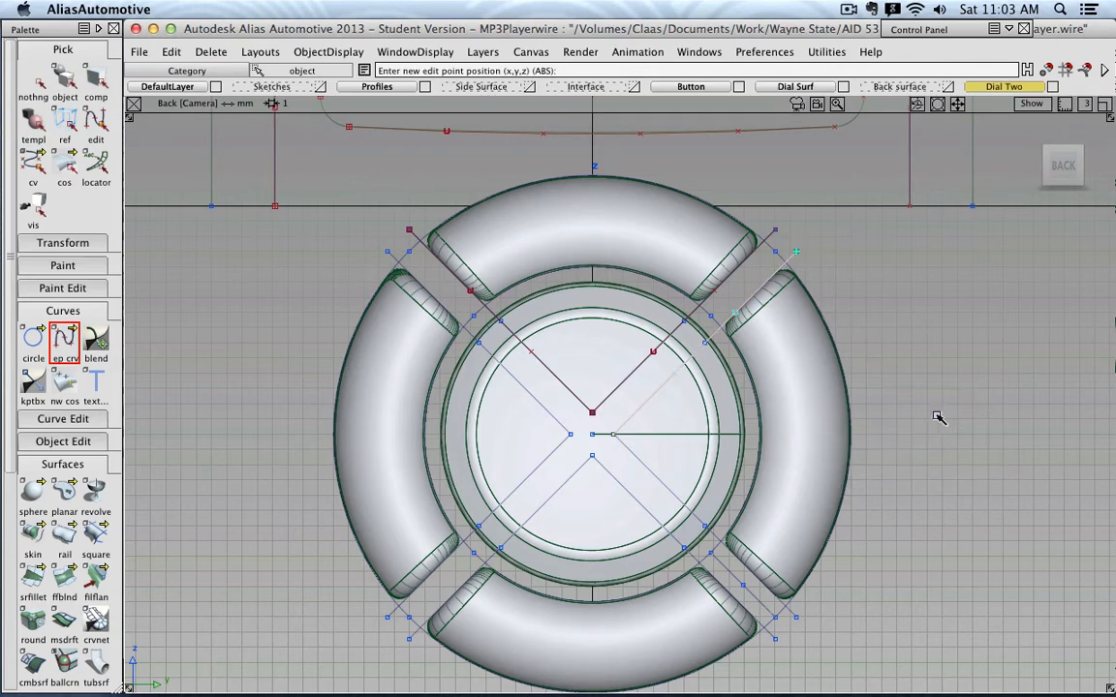
click(615, 436)
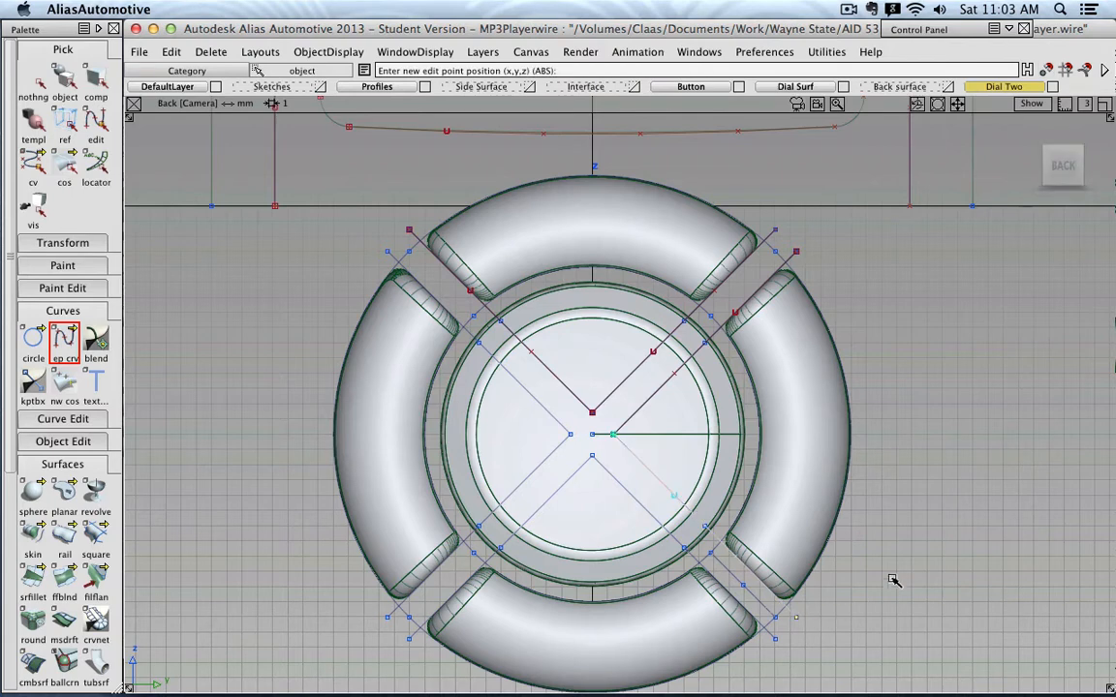
ctrl+shift+drag(896, 571, 893, 531)
click(775, 639)
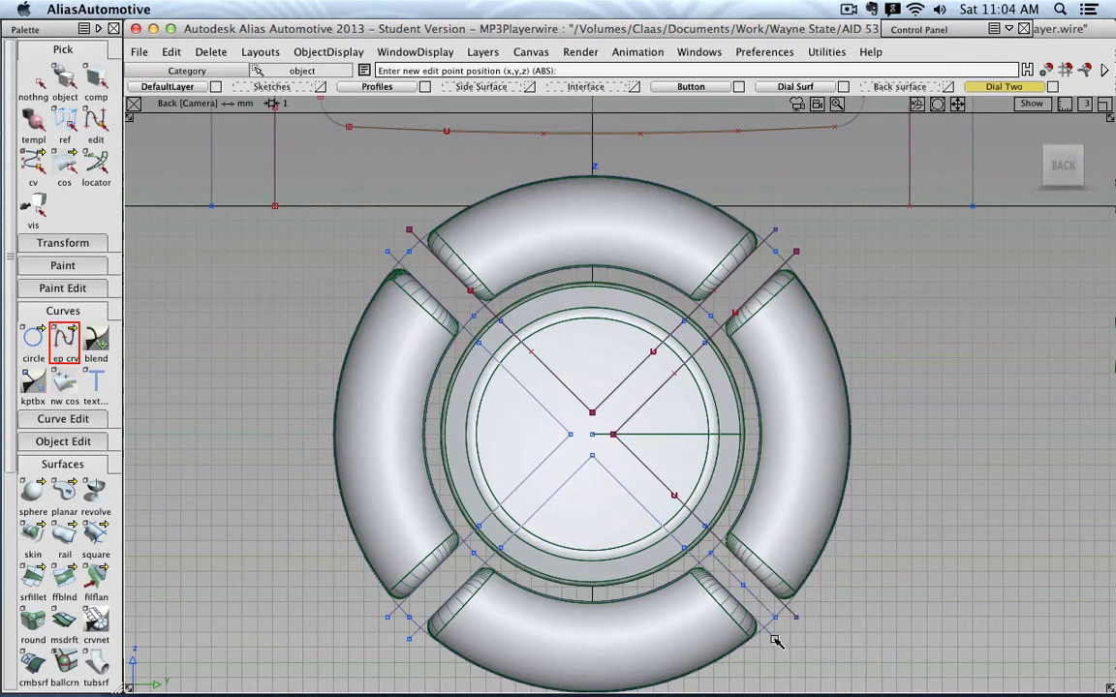
click(593, 454)
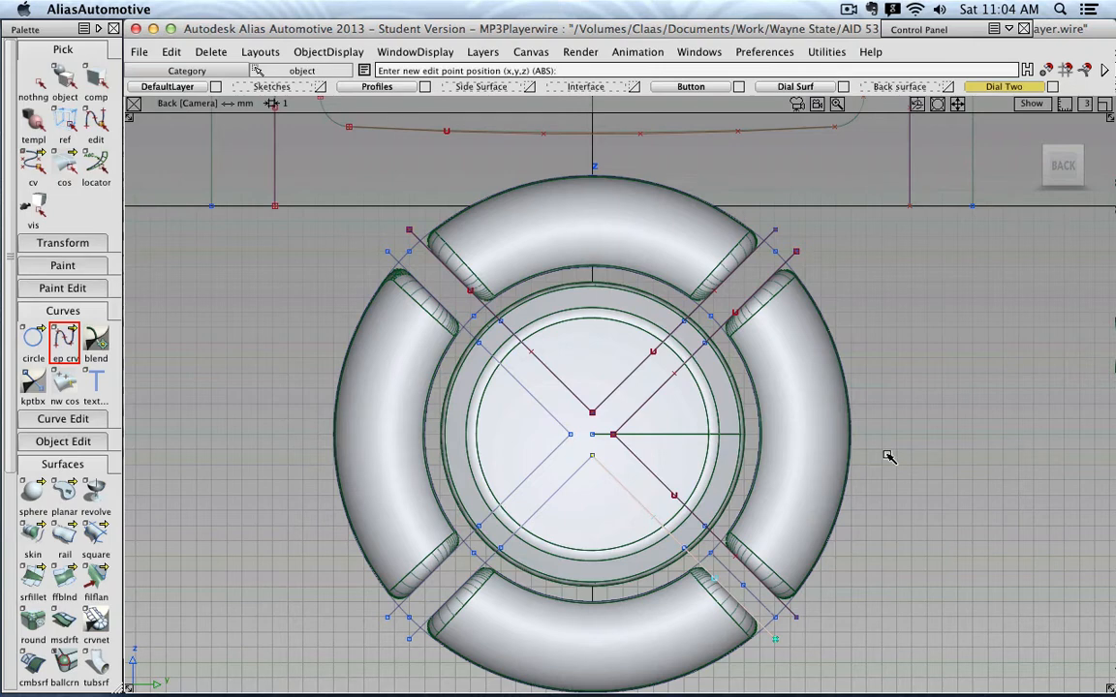
ctrl+shift+drag(888, 457, 886, 354)
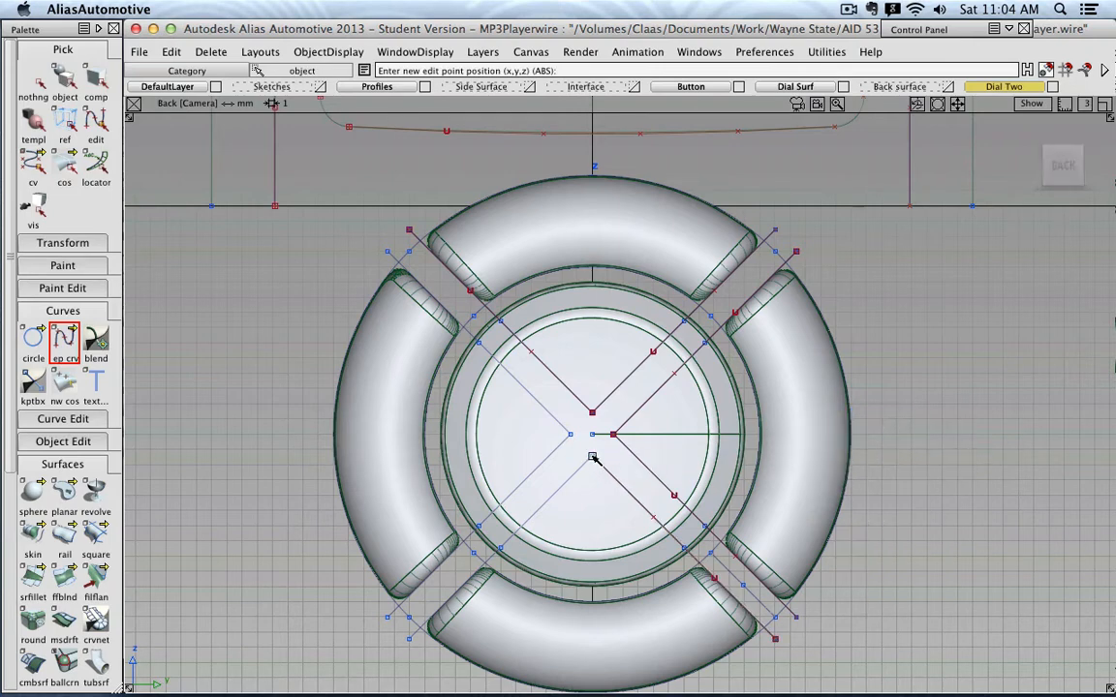
ctrl+shift+drag(275, 591, 274, 570)
Step: Trace the left V-shaped construction lines with two straight edit point curves meeting at its tip near the centre
click(387, 616)
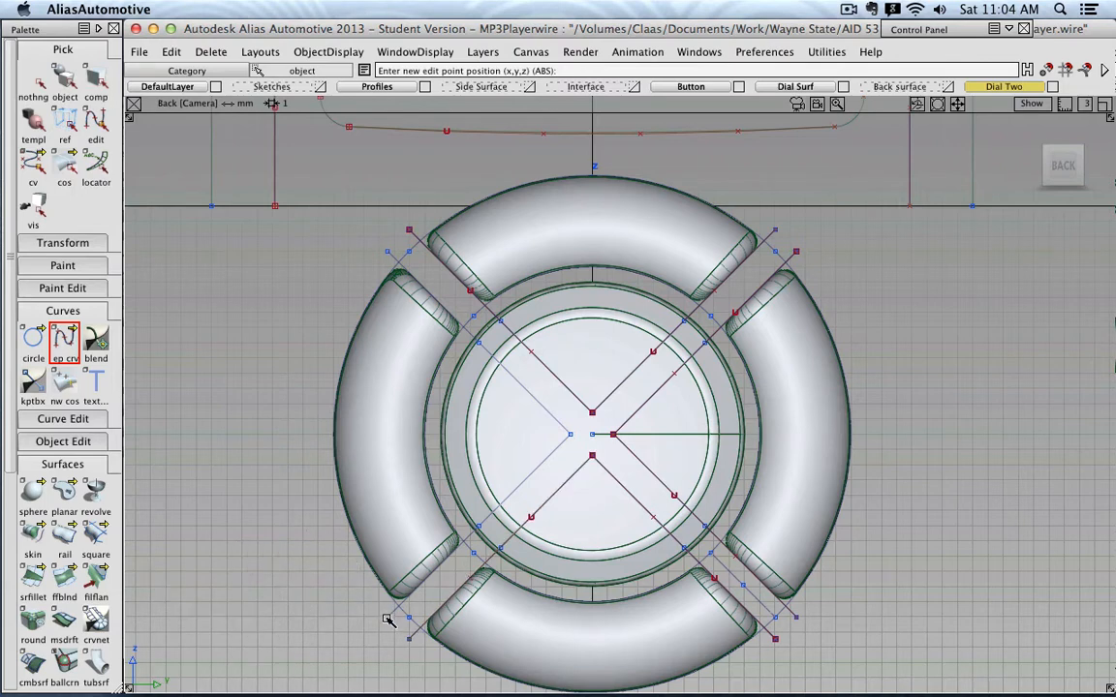
ctrl+shift+drag(268, 433, 387, 436)
click(569, 434)
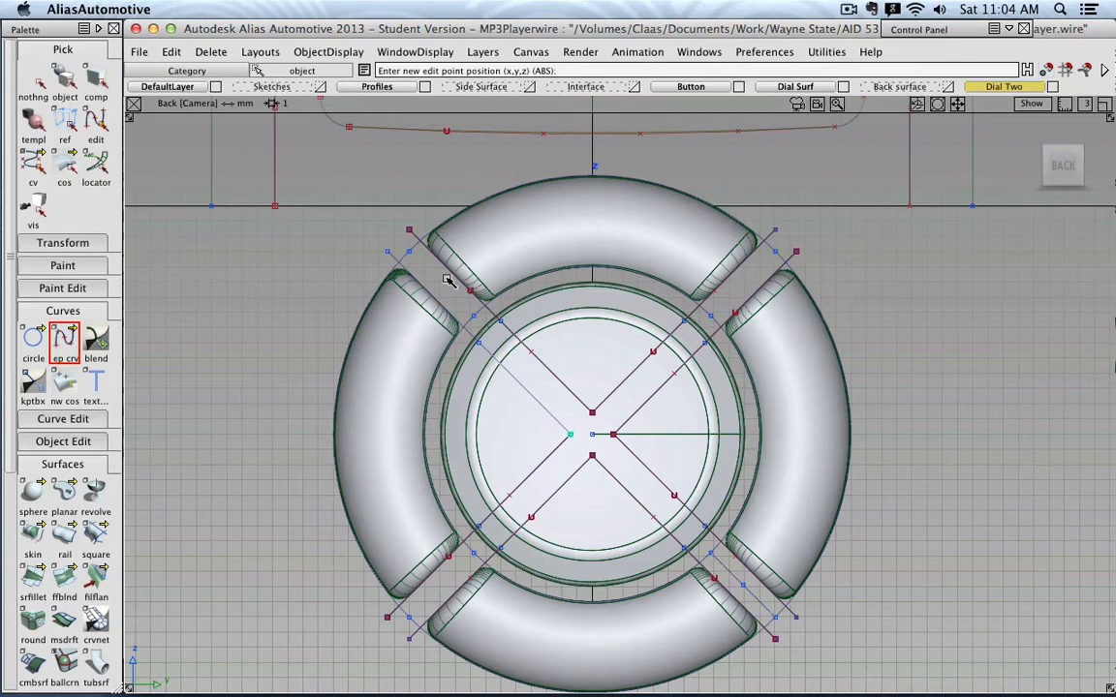
ctrl+shift+drag(306, 305, 308, 274)
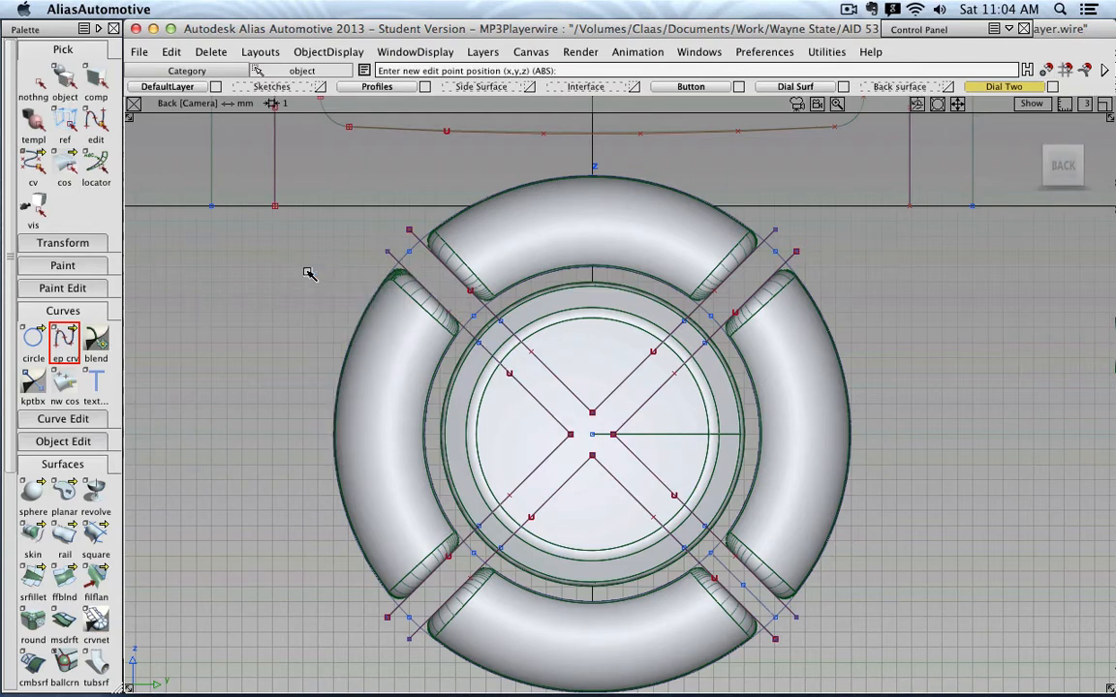
Step: Place a circle at the dial's centre and scale it uniformly to about 34.18, just outside the dial's outer edge
click(32, 339)
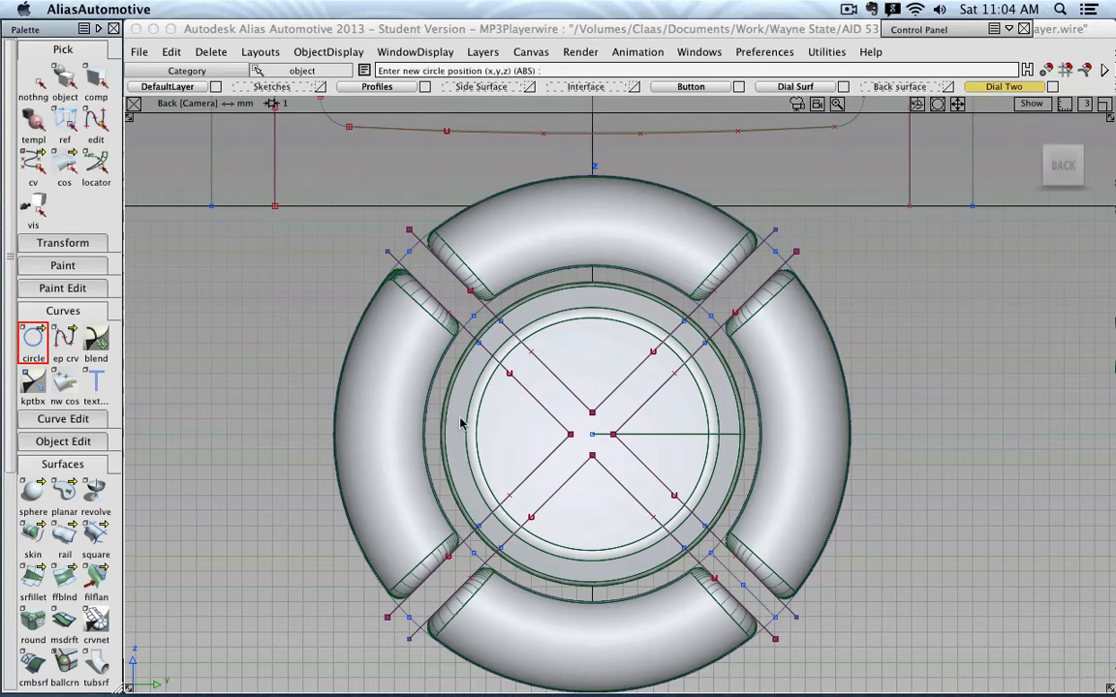
click(594, 438)
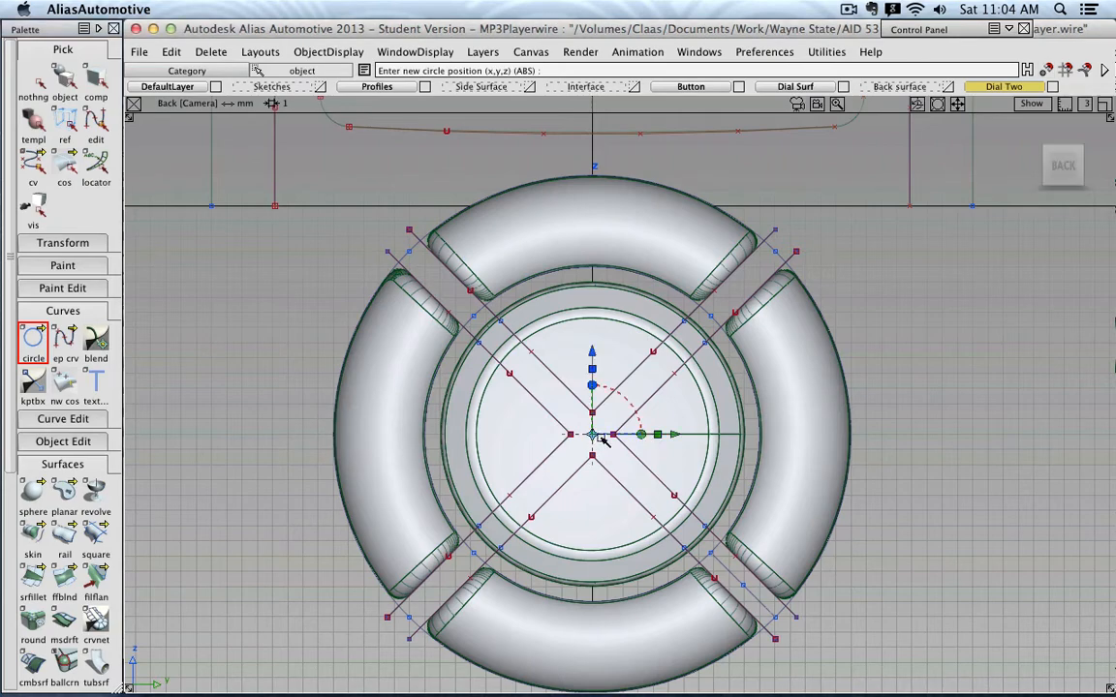
click(658, 435)
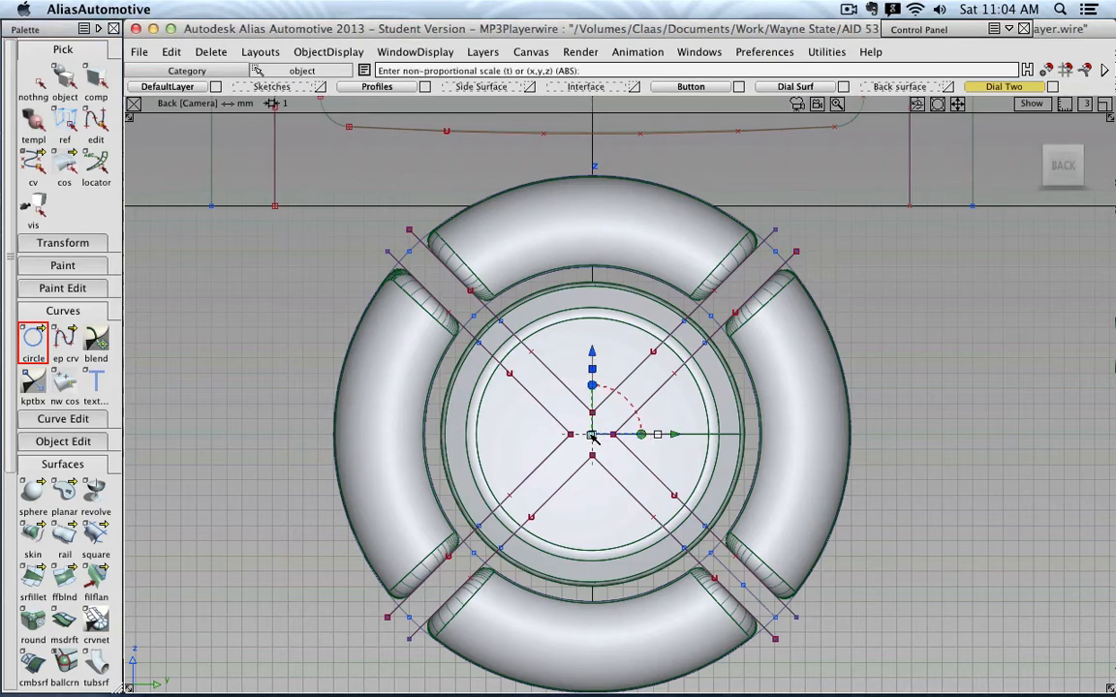
scroll(593, 435, down, 5)
scroll(593, 426, down, 2)
drag(593, 433, 519, 522)
scroll(537, 323, up, 4)
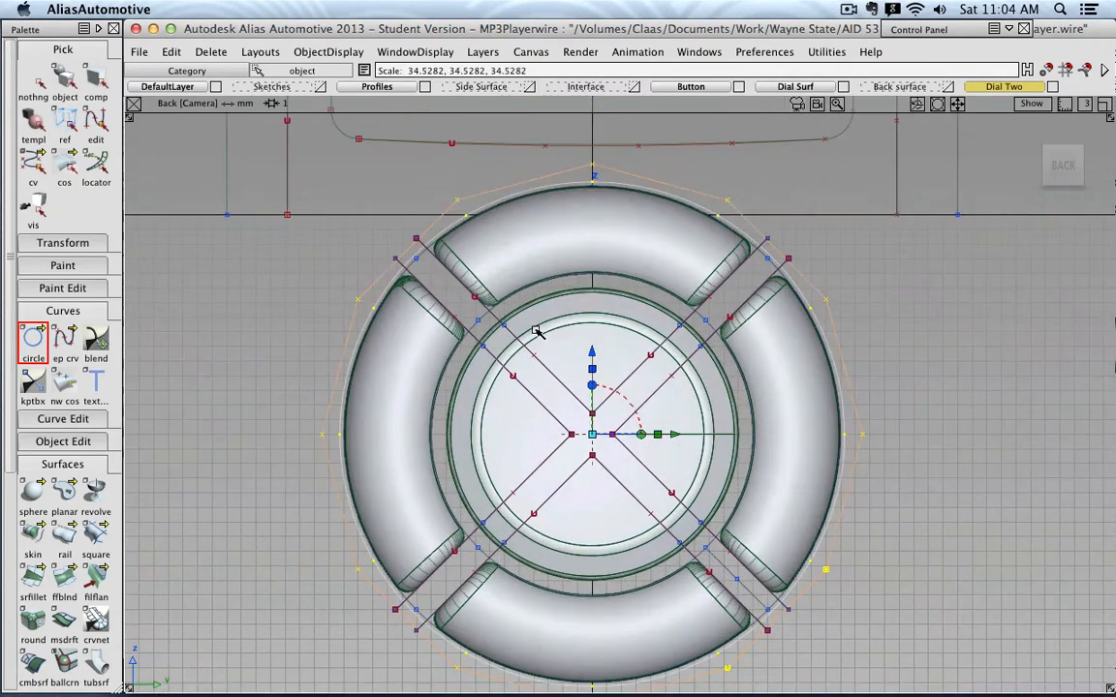
mouse_move(523, 322)
ctrl+shift+right_down()
mouse_move(548, 360)
mouse_move(521, 320)
ctrl+shift+right_up()
alt+shift+middle_drag(560, 341, 601, 438)
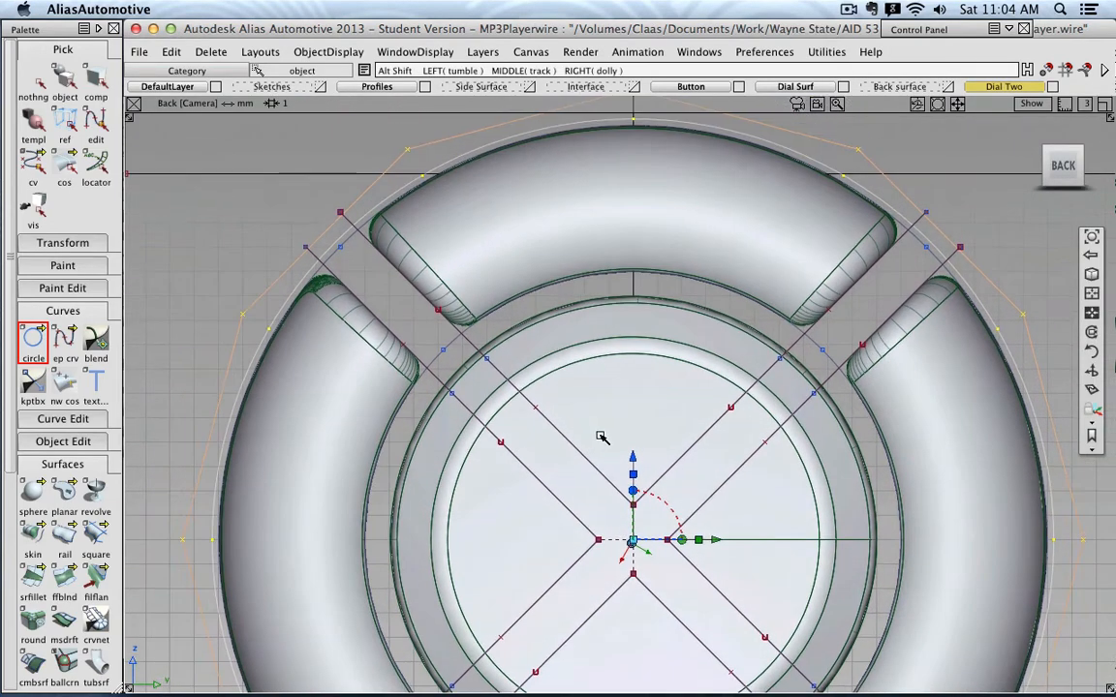
drag(634, 542, 634, 544)
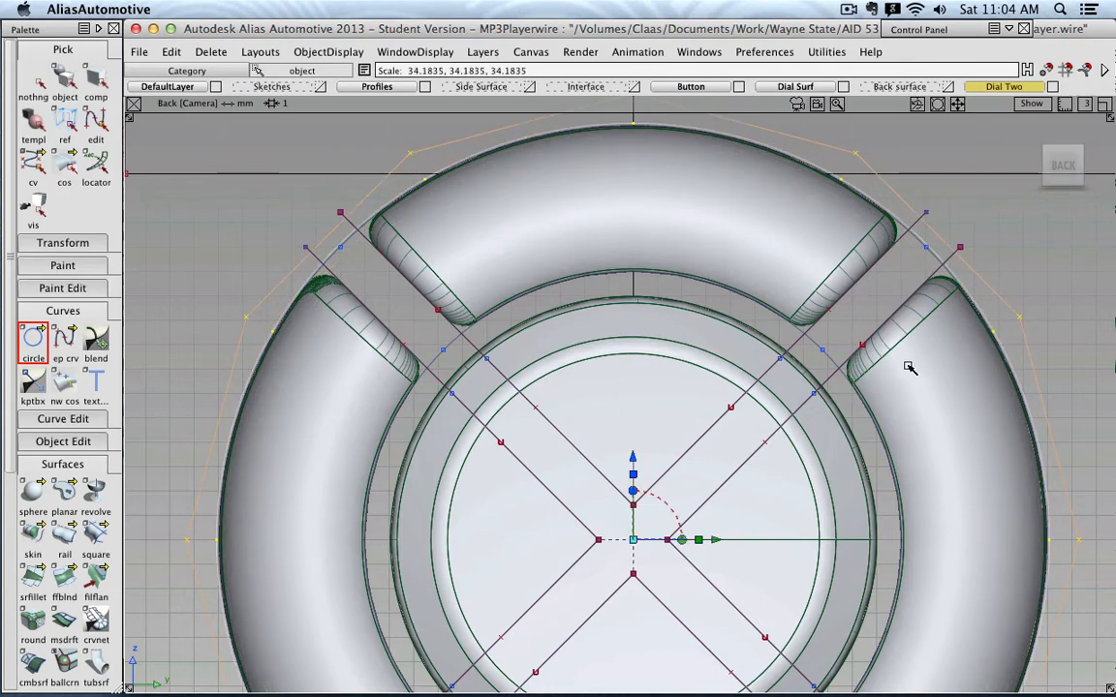
Step: Set the new circle's spans to 6, accept the change, and deselect the circle
double_click(935, 30)
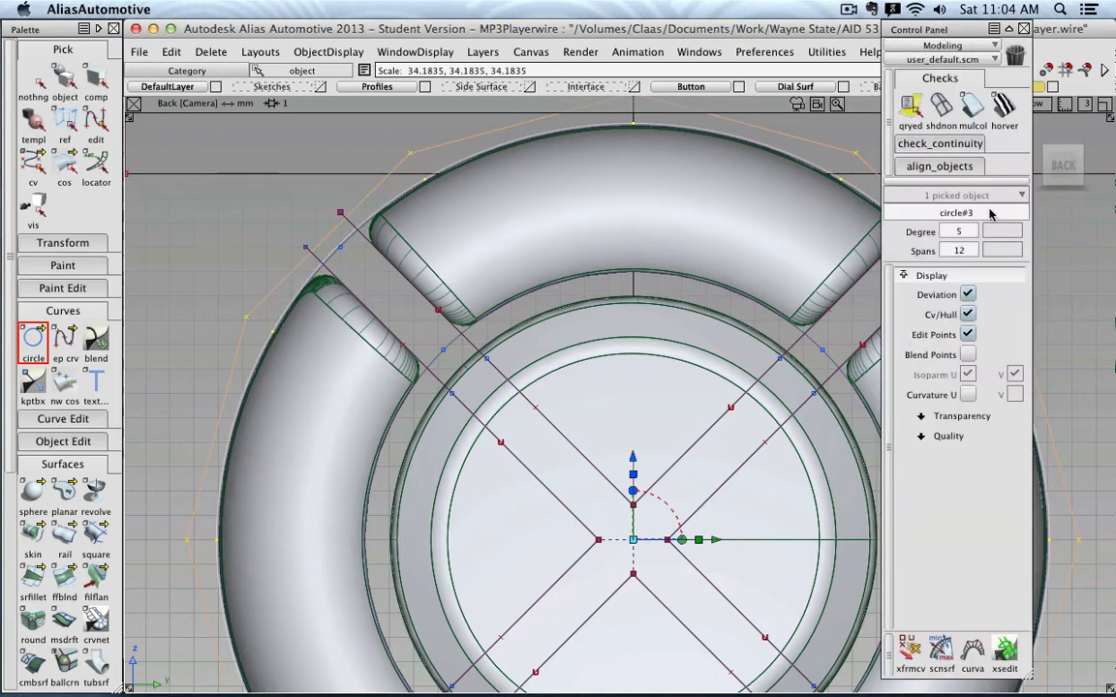
click(950, 252)
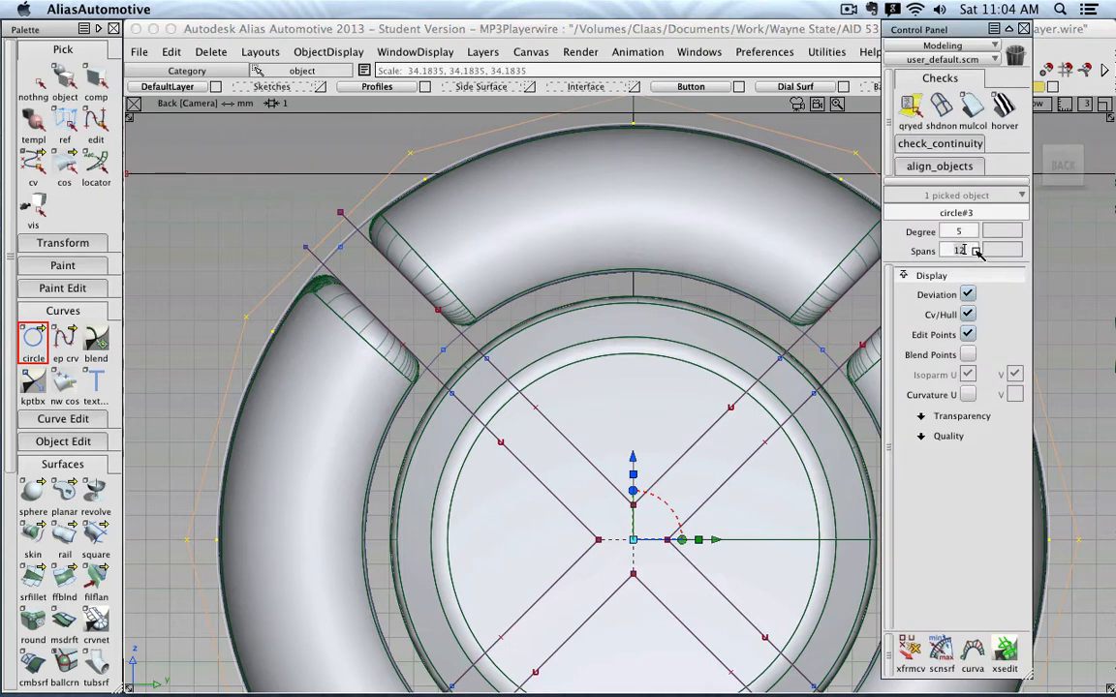
text(6)
key(Return)
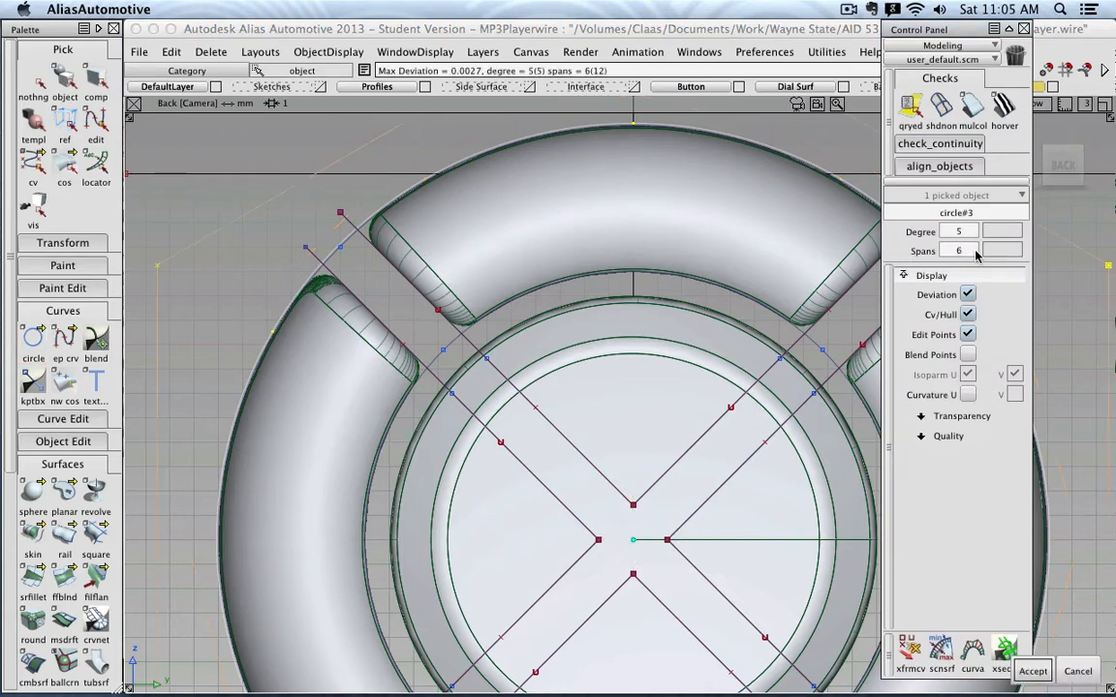
click(1031, 671)
click(64, 82)
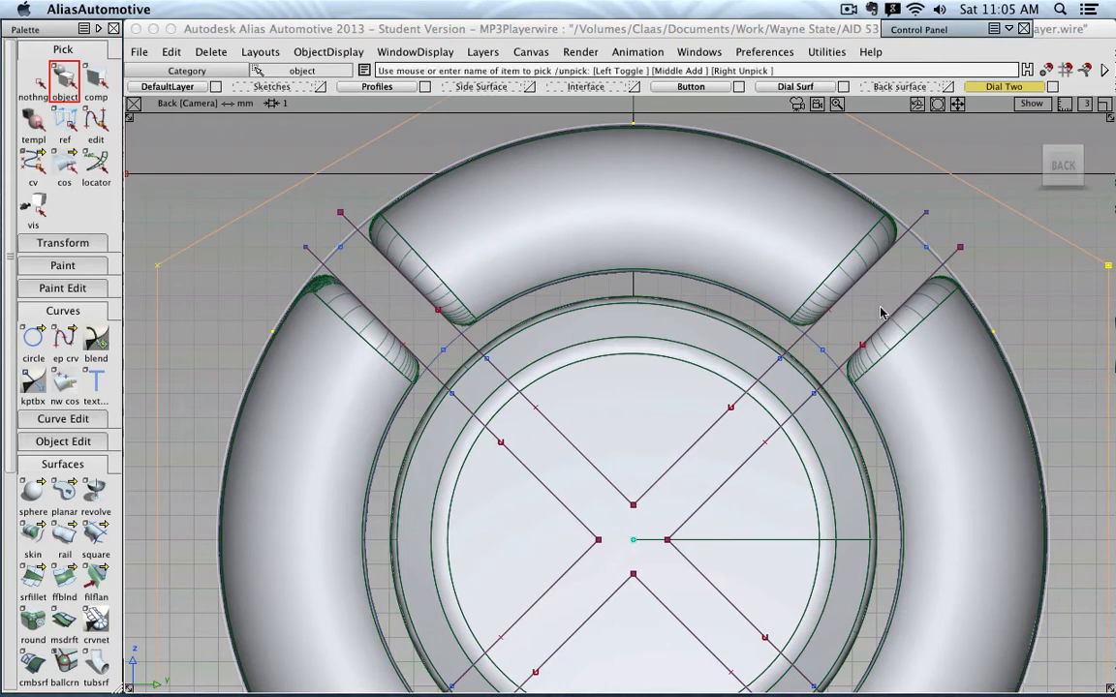
click(24, 76)
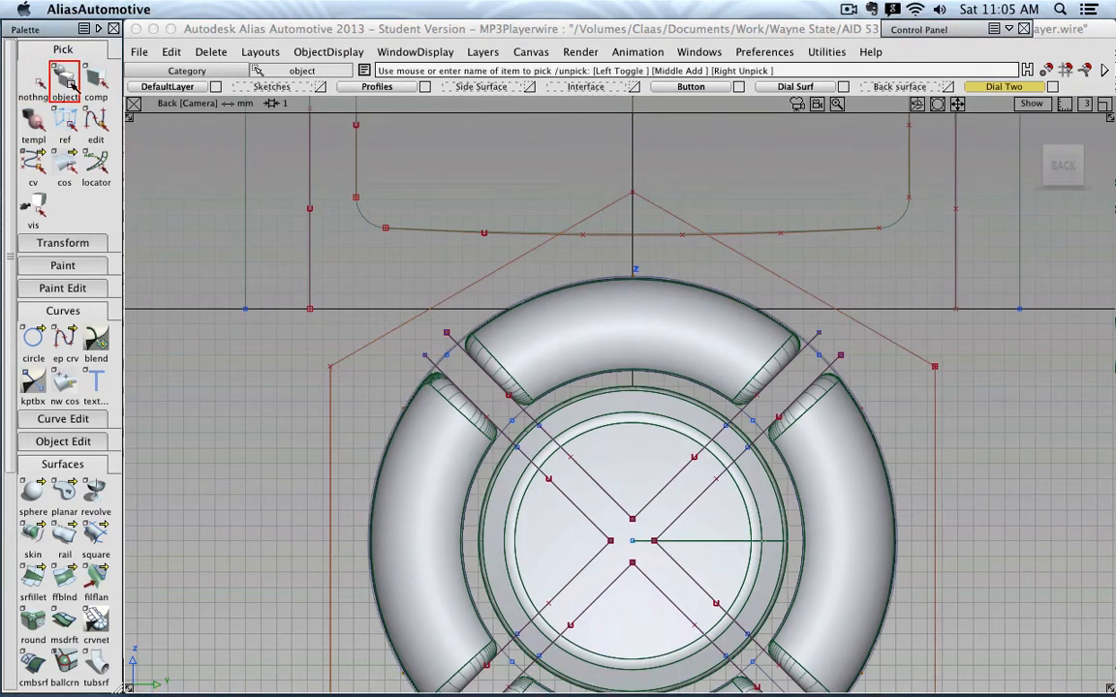
scroll(694, 266, down, 4)
scroll(694, 266, up, 3)
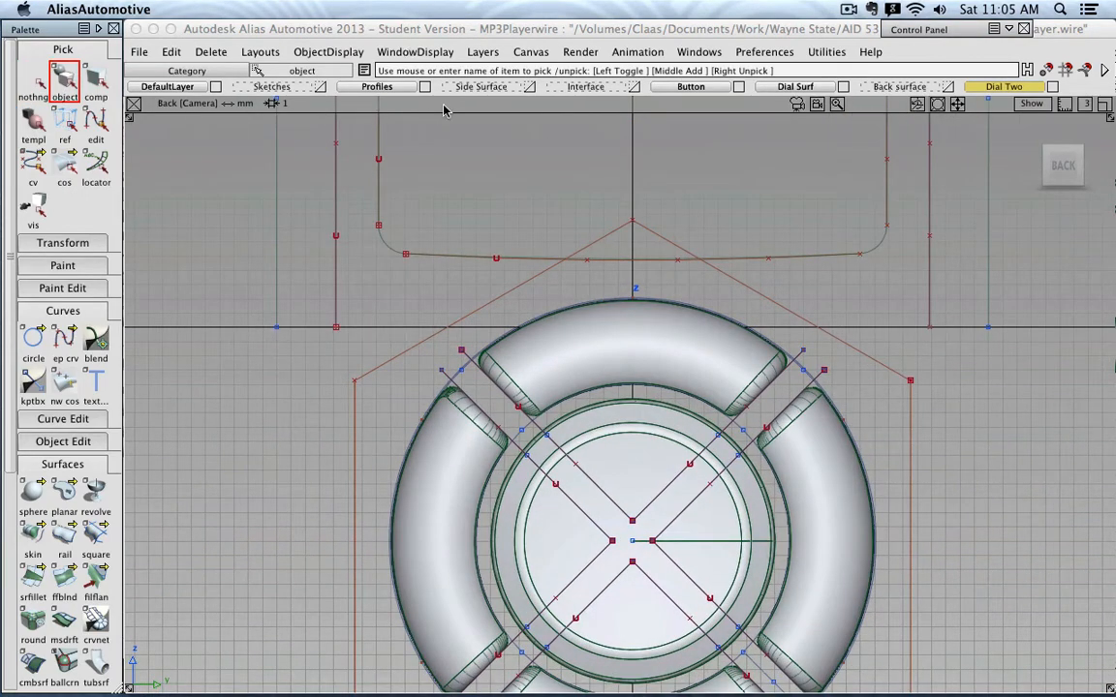
Step: Hide the Dial Surf and Profiles layers and clear the selection so only the dial's centre surfaces and construction curves show
scroll(598, 132, down, 2)
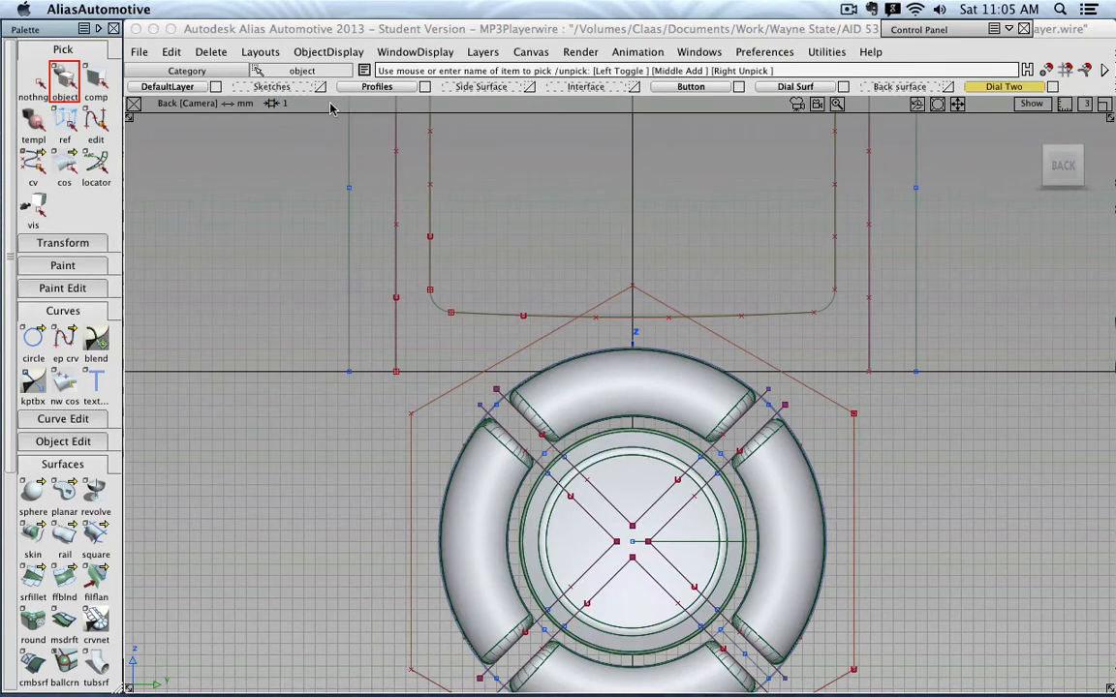
click(842, 87)
alt+shift+middle_drag(973, 444, 911, 287)
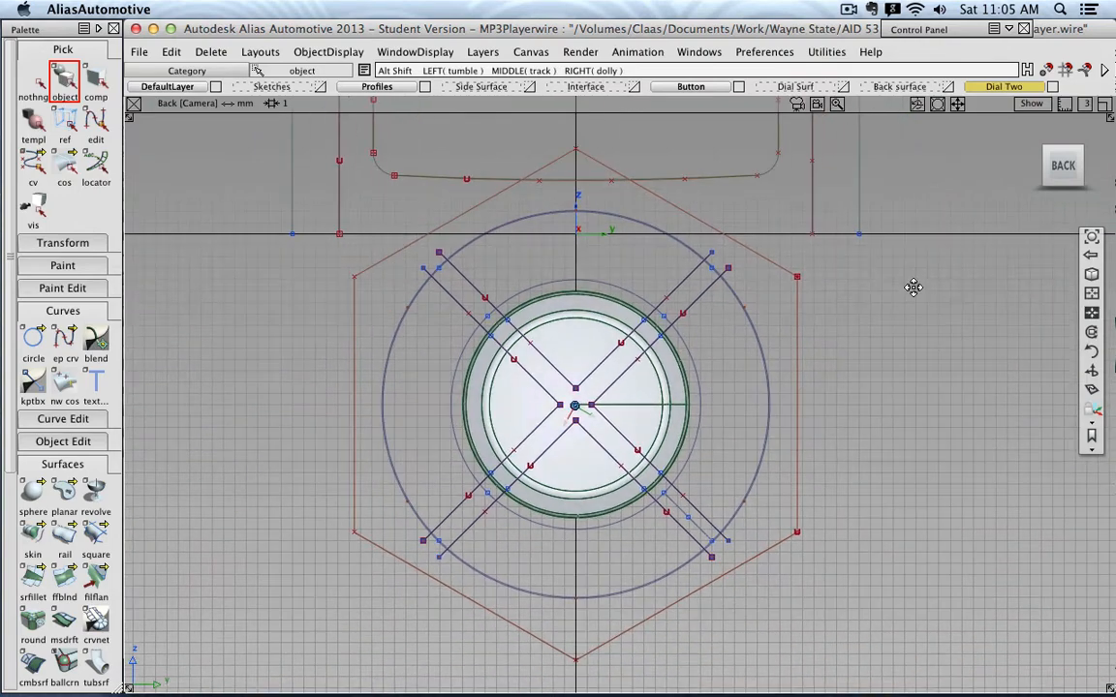
click(425, 87)
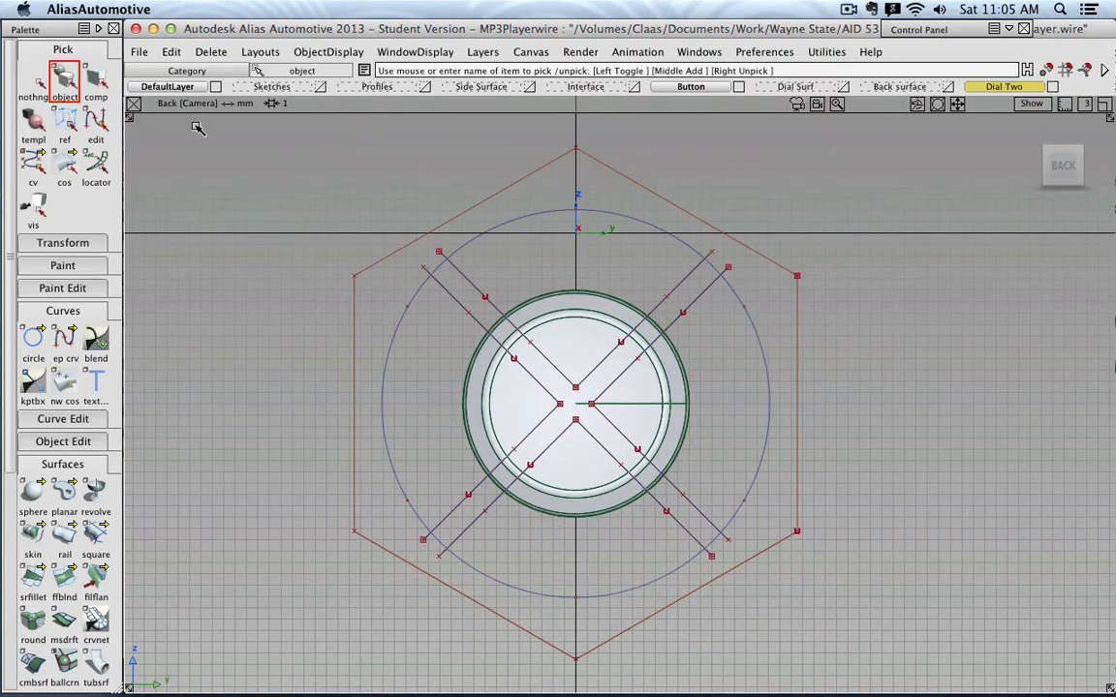
click(31, 82)
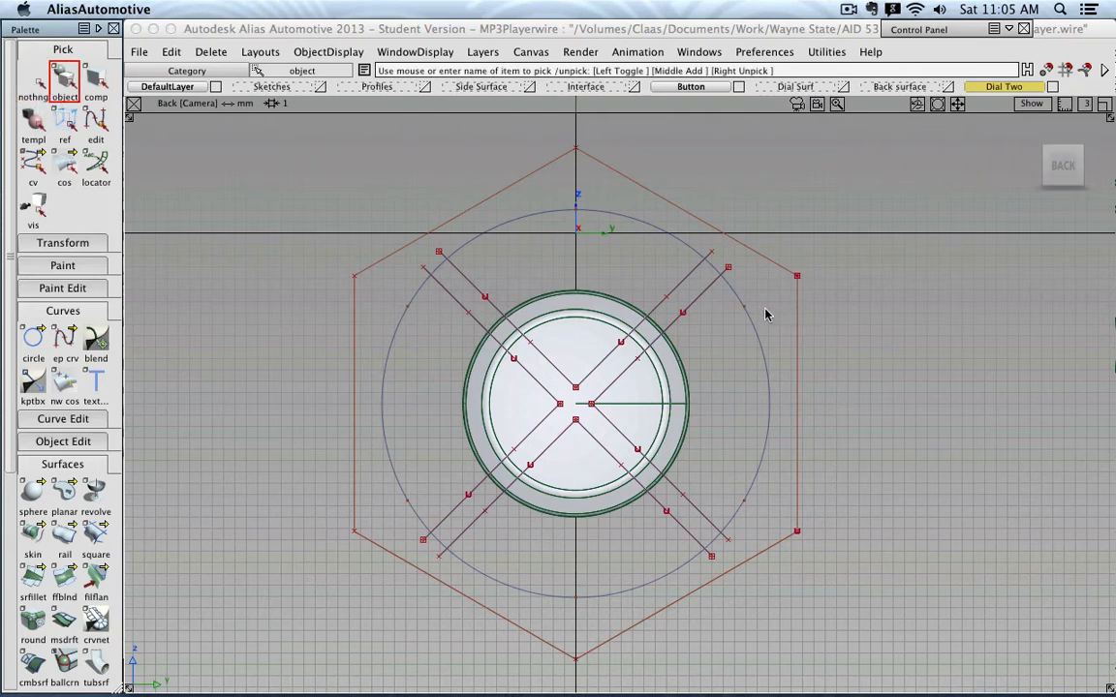
Step: Select the eight straight construction curves and the outer circle, turn off their CV/Hull display, and deselect them
drag(677, 300, 707, 330)
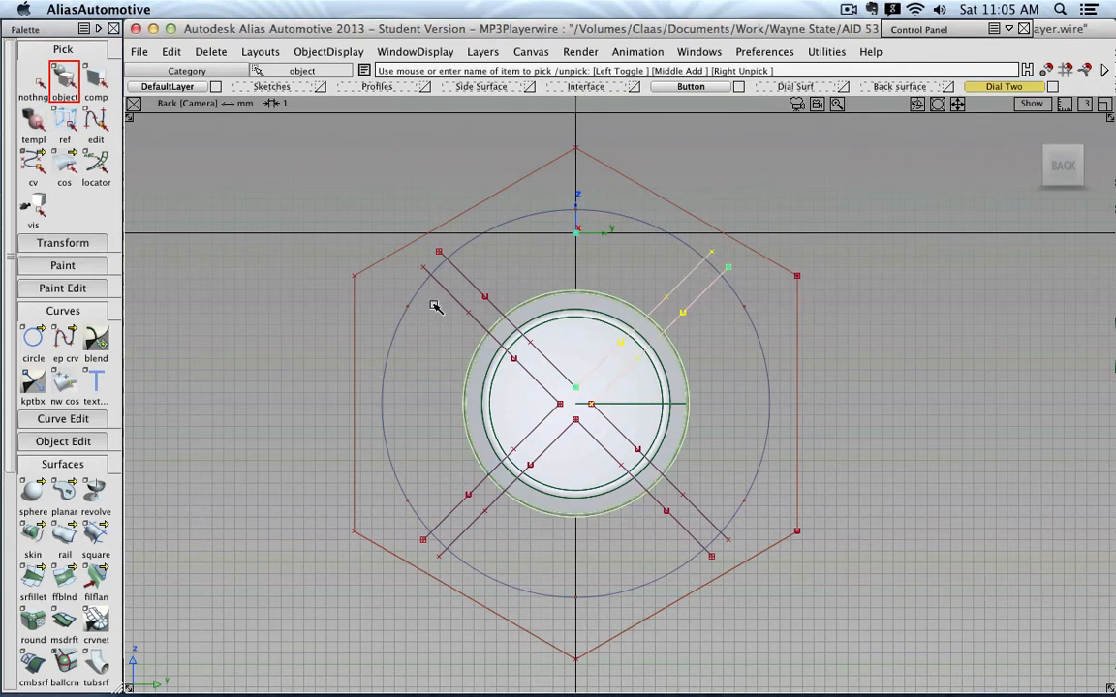
ctrl+shift+drag(523, 275, 523, 240)
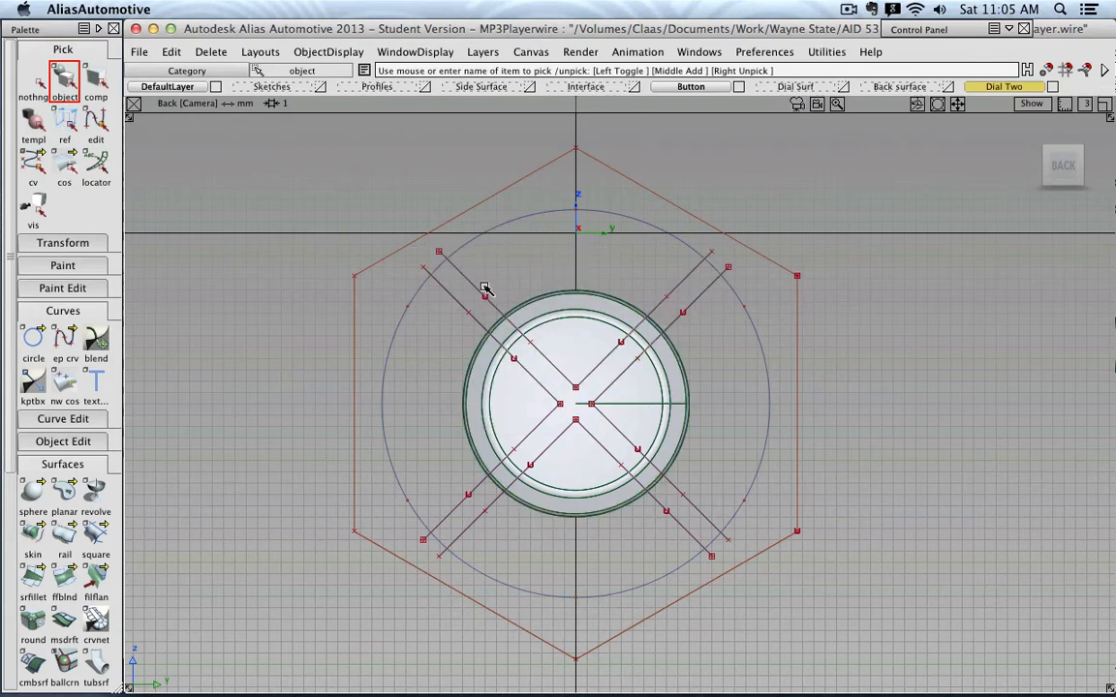
click(484, 289)
click(665, 295)
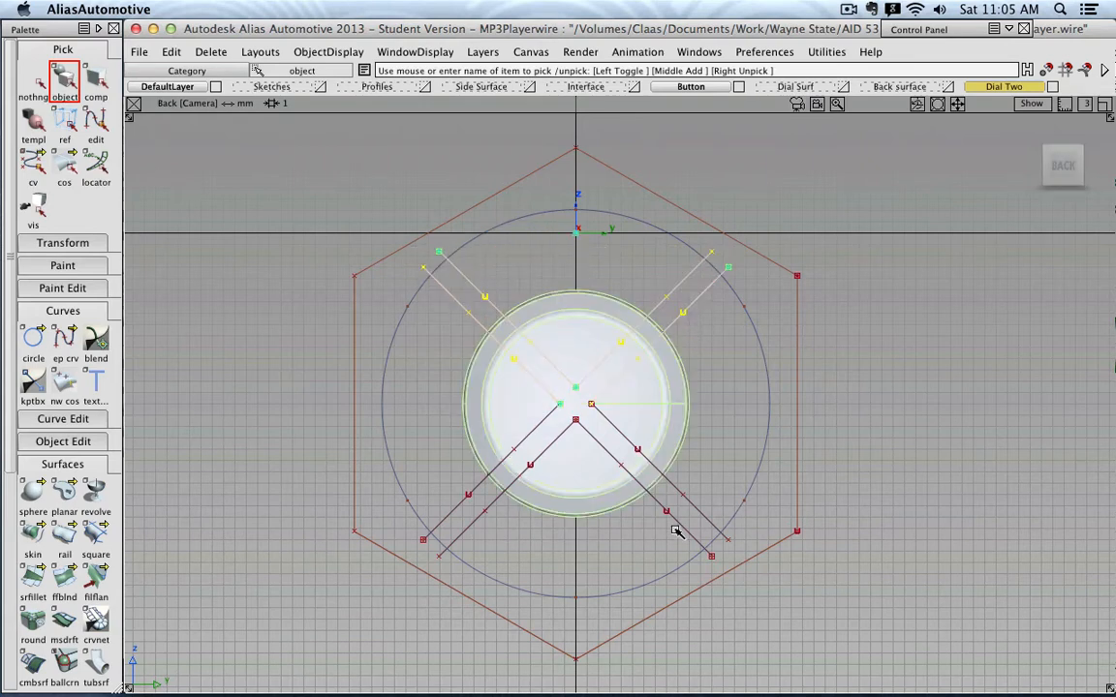
drag(706, 469, 656, 520)
drag(445, 485, 493, 530)
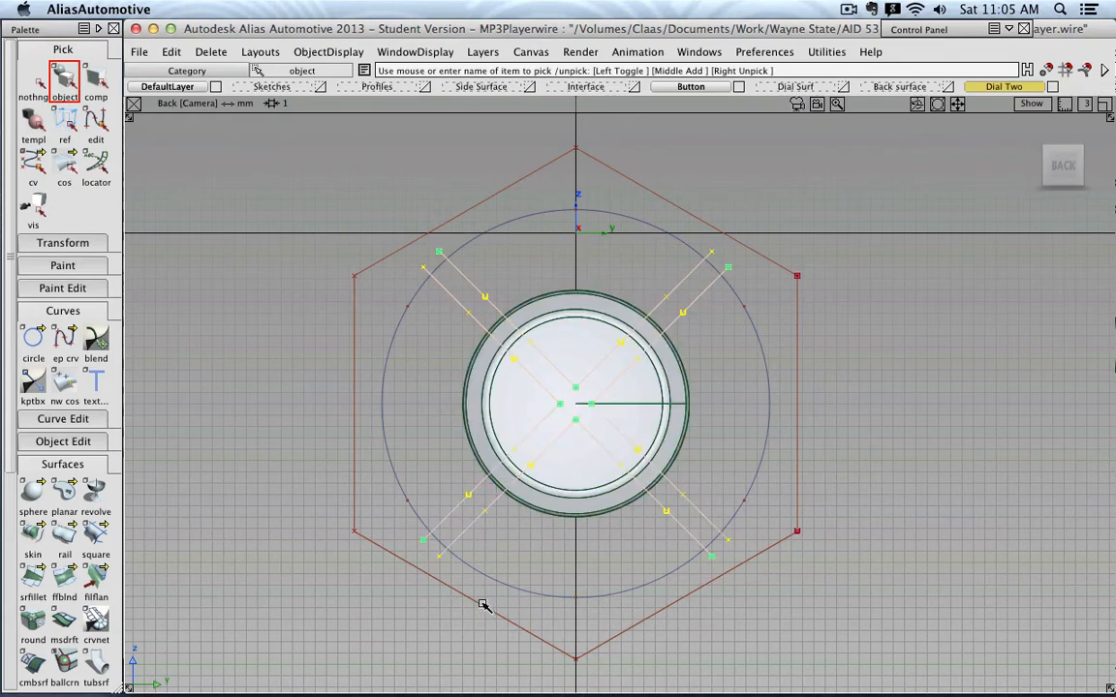
click(530, 580)
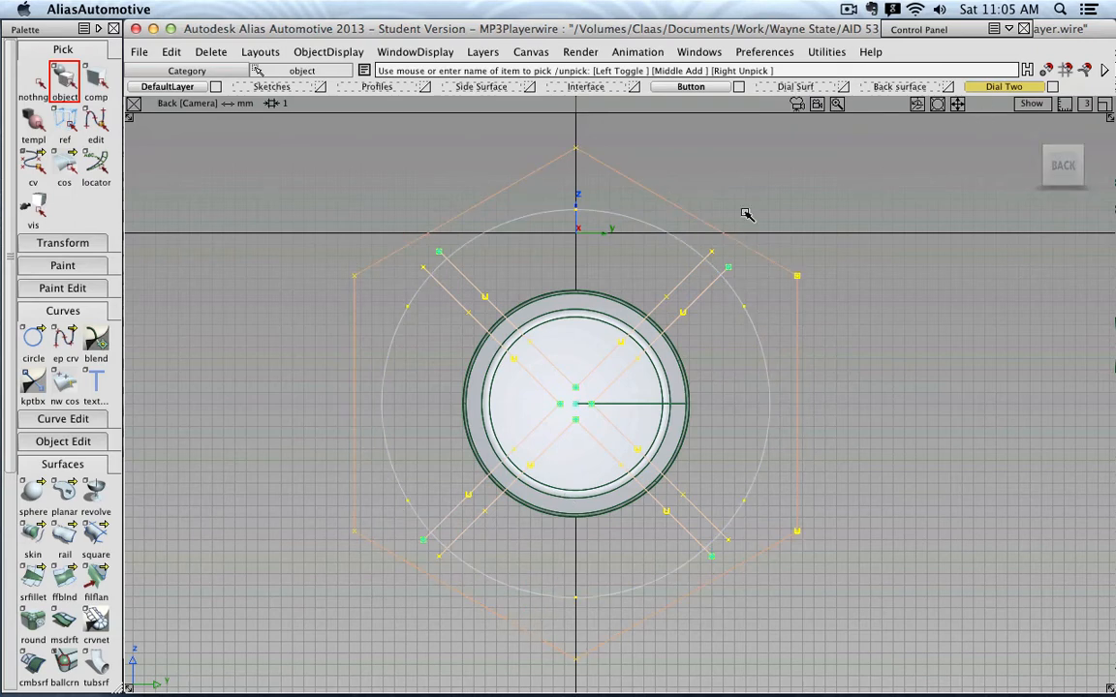
click(984, 32)
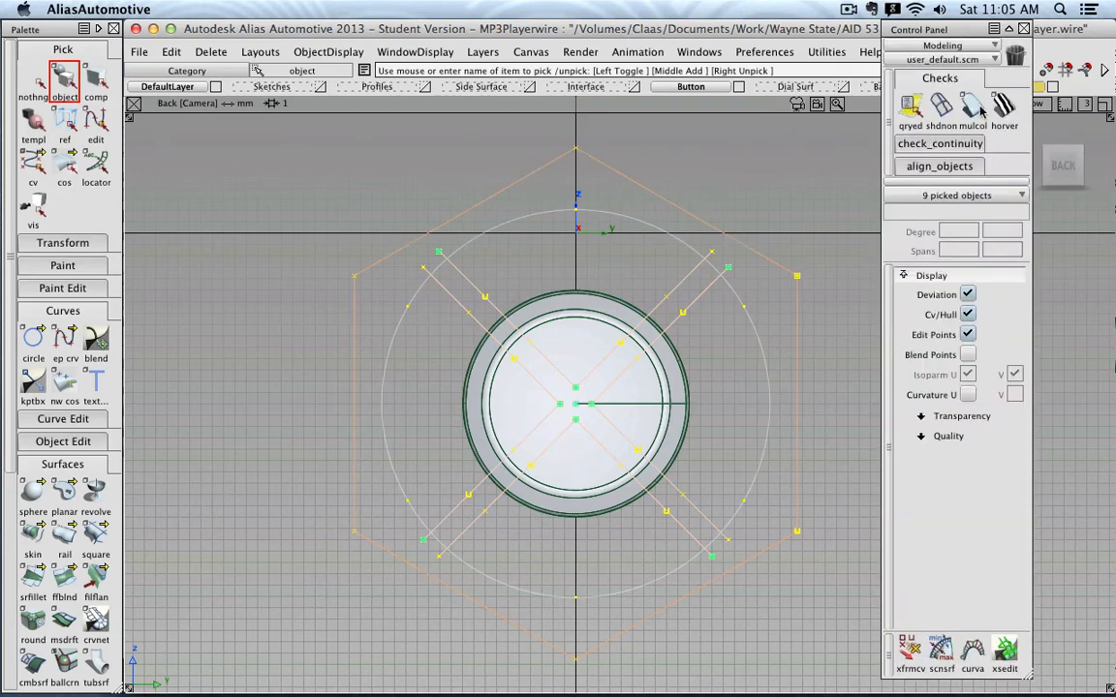
click(969, 316)
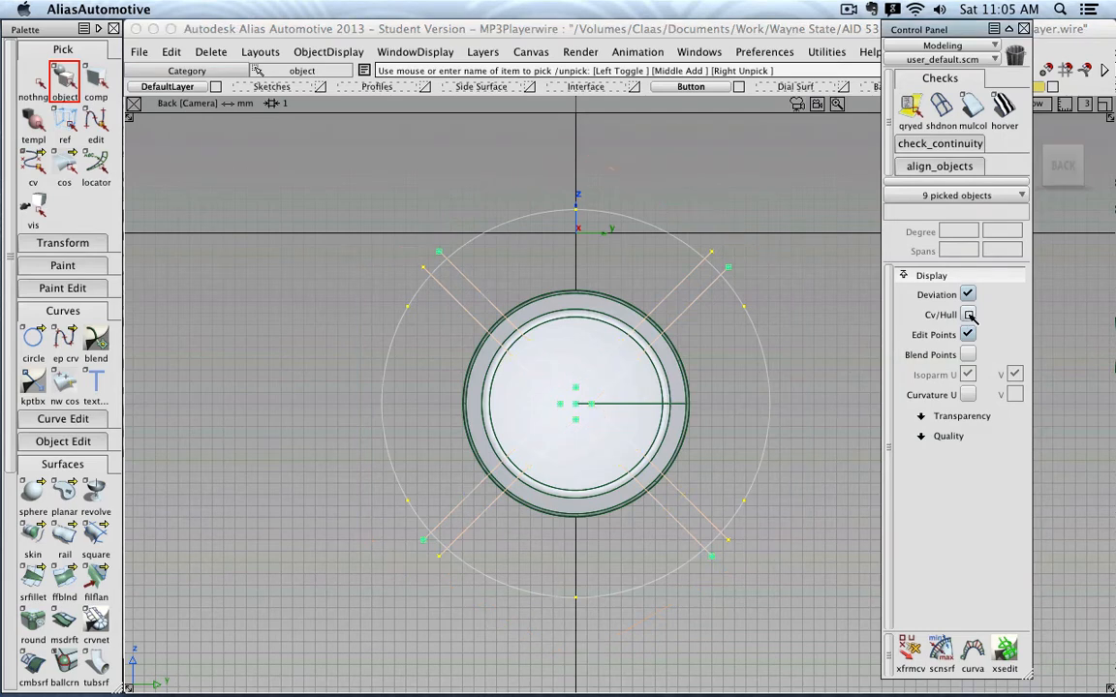
click(33, 82)
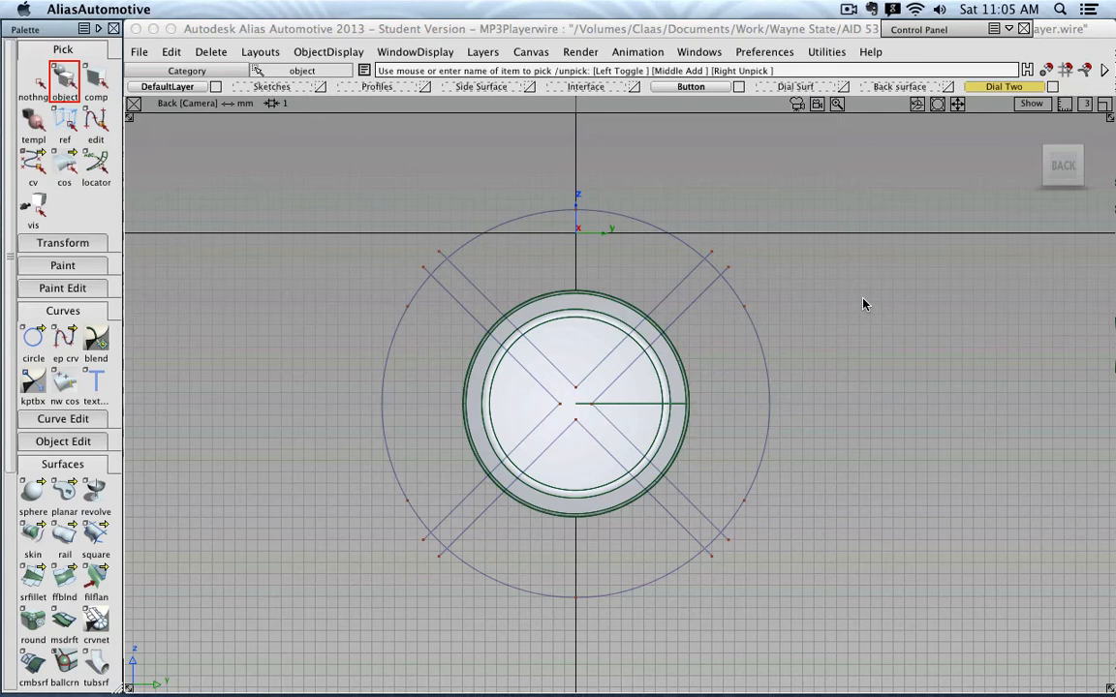
Step: Copy and paste the outer circle in place, and show the Profiles layer for reference
click(749, 326)
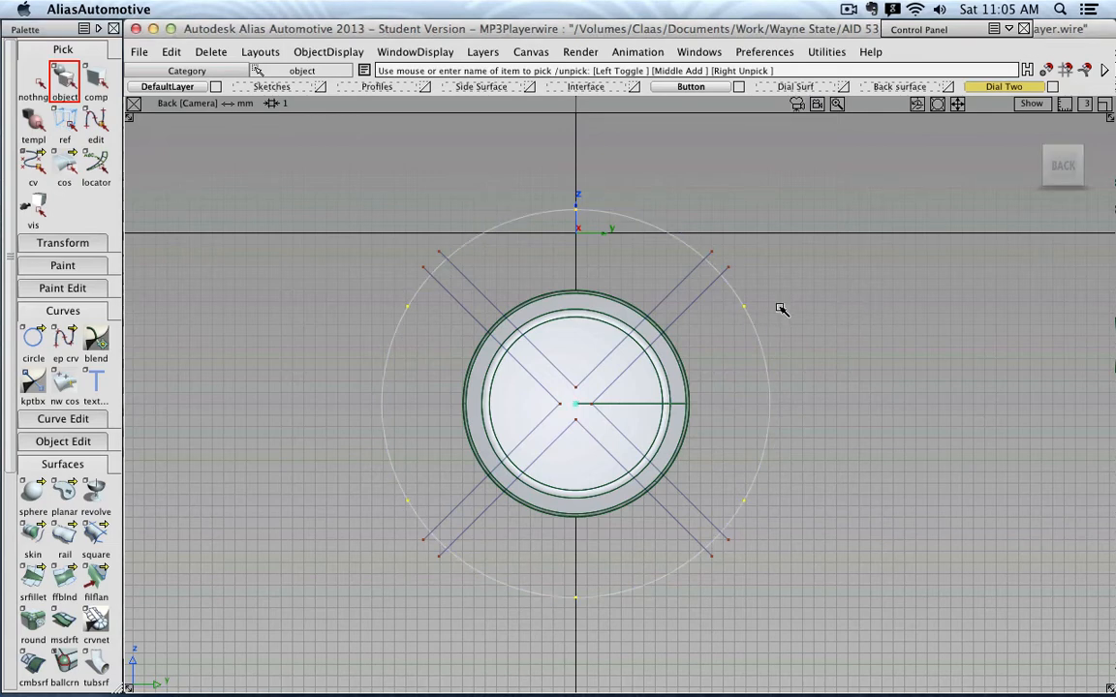
key(super+c)
key(super+v)
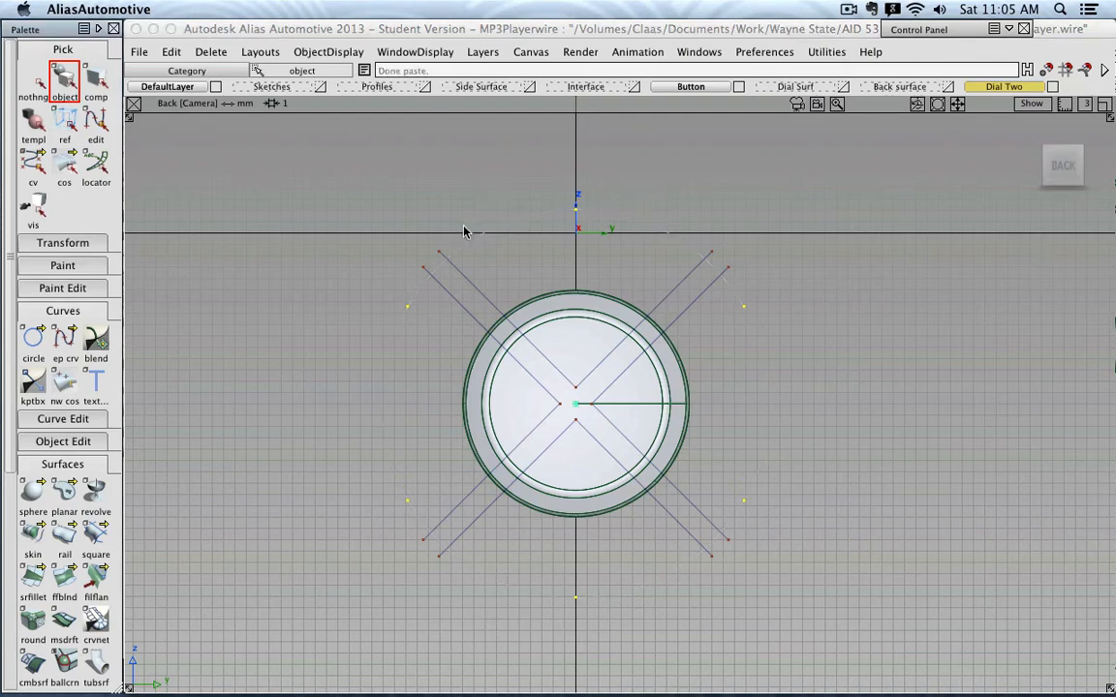
click(86, 245)
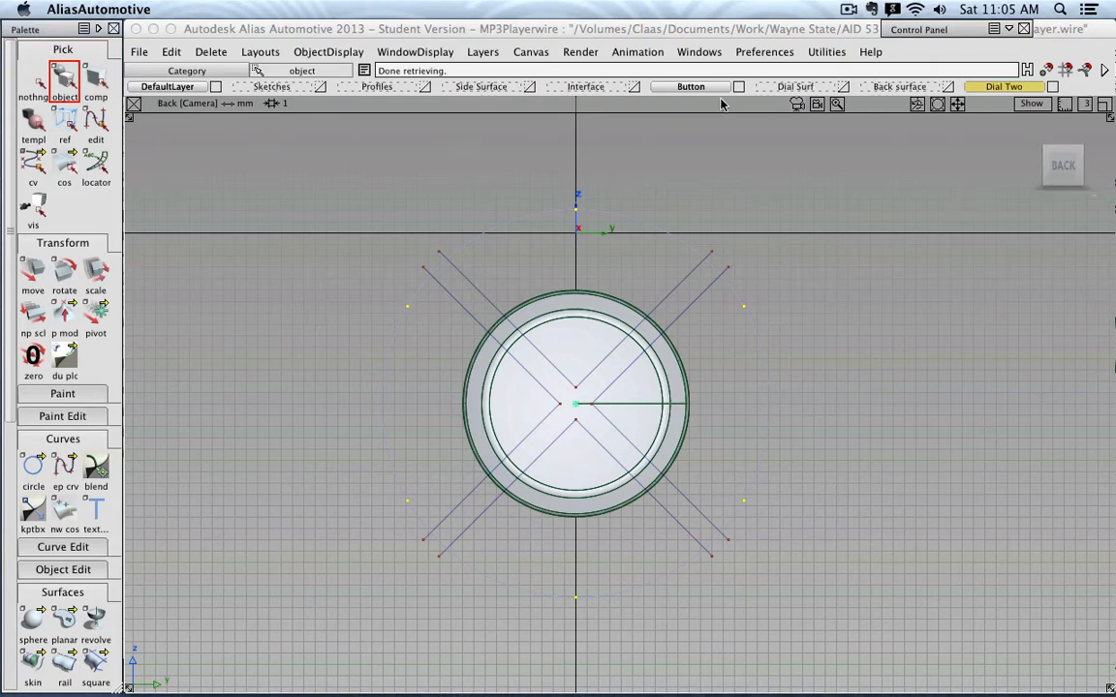
click(423, 88)
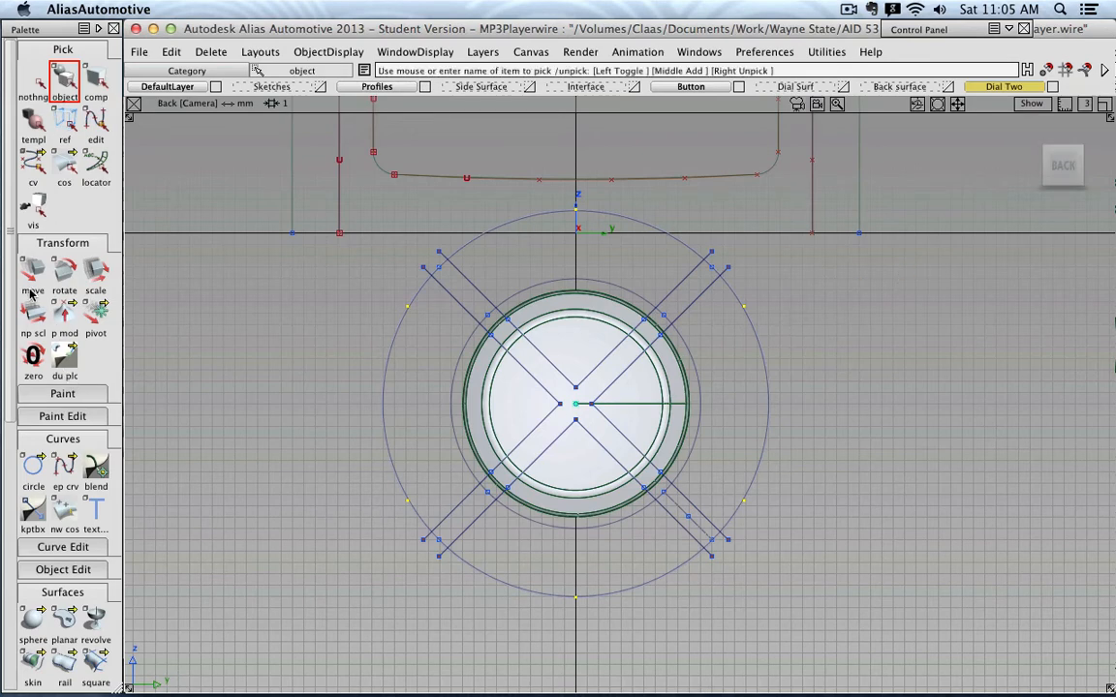
Step: Scale the pasted circle down uniformly to match the inner profile circle just outside the centre button, deselect it, and hide the Profiles layer
click(96, 274)
drag(858, 307, 813, 443)
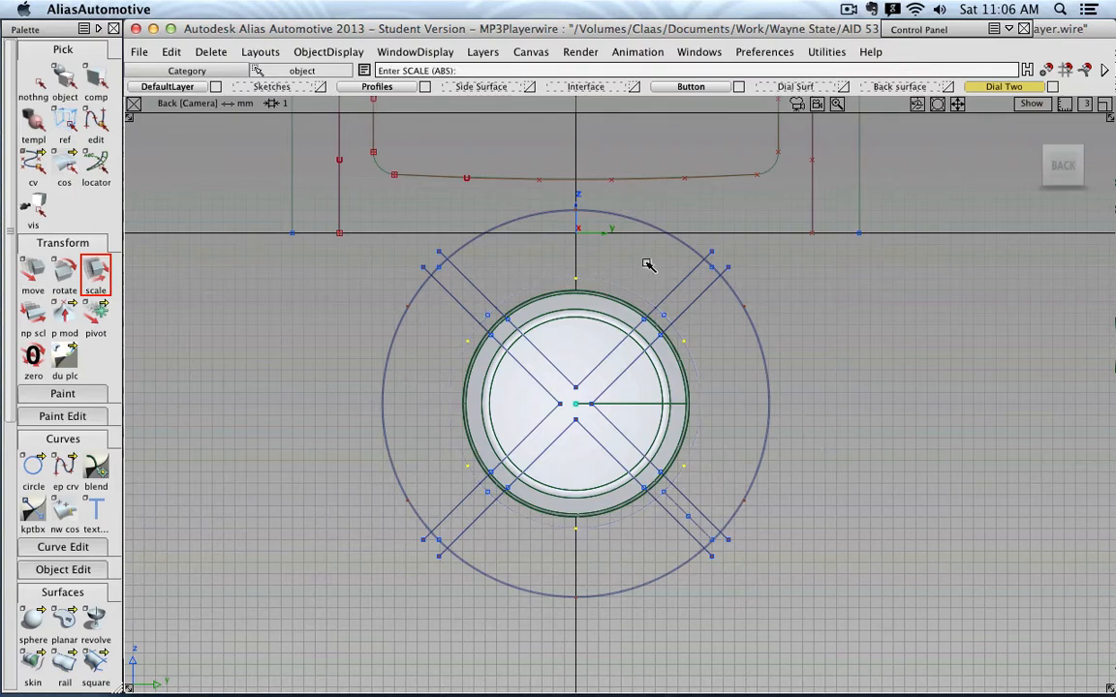
alt+shift+scroll(645, 261, up, 5)
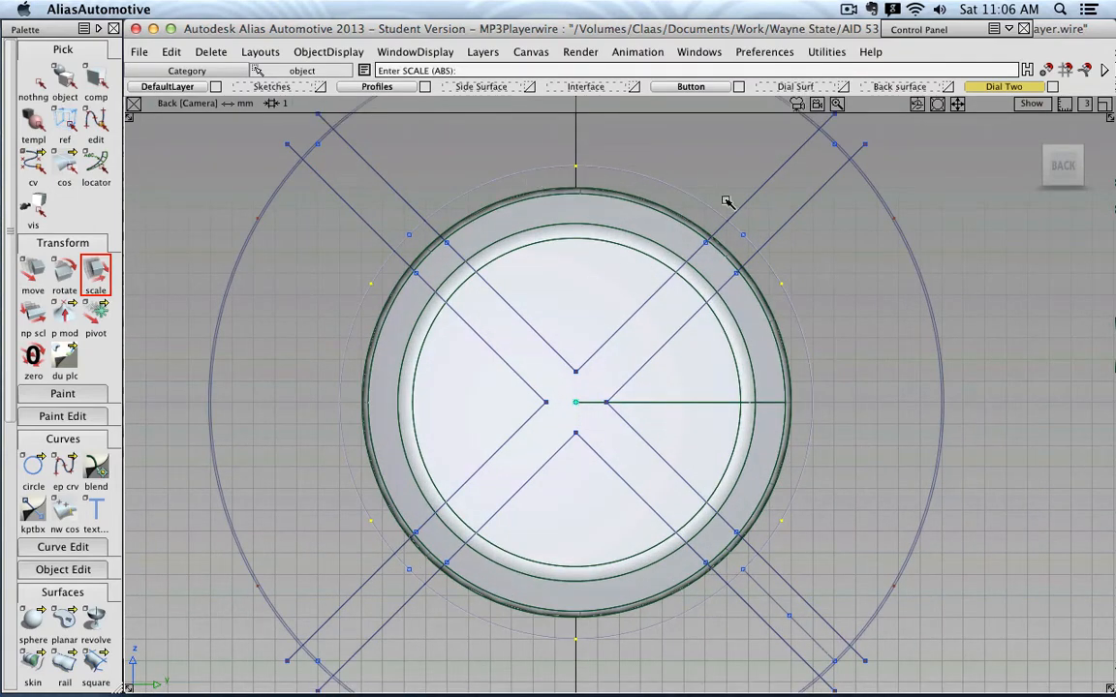
scroll(810, 294, down, 3)
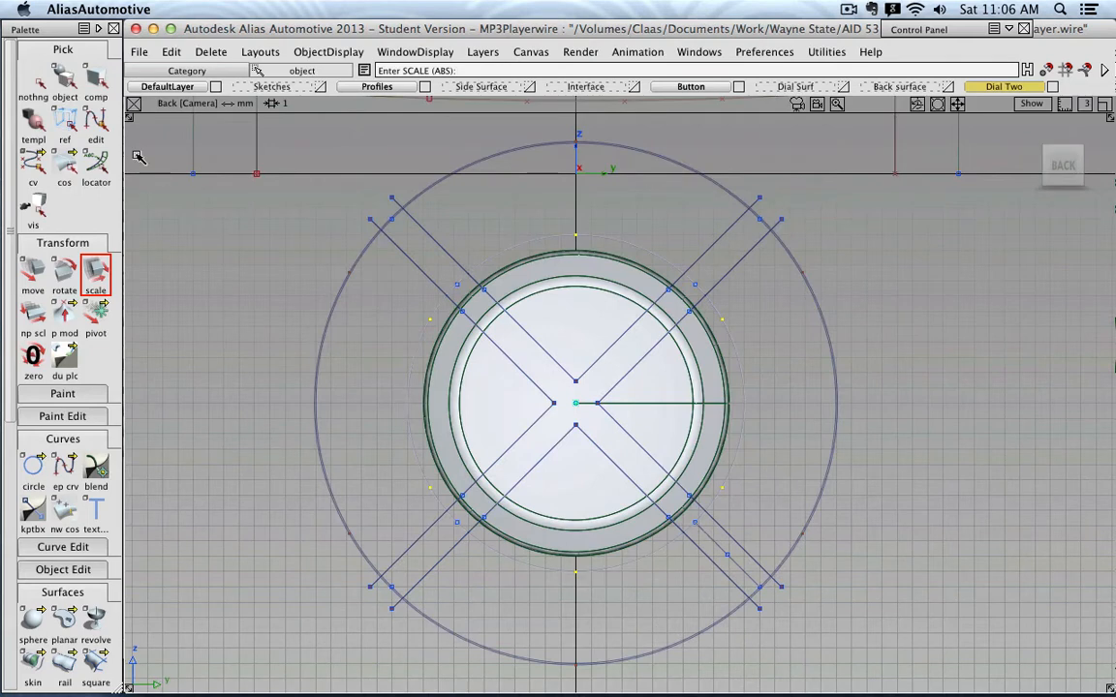
click(64, 78)
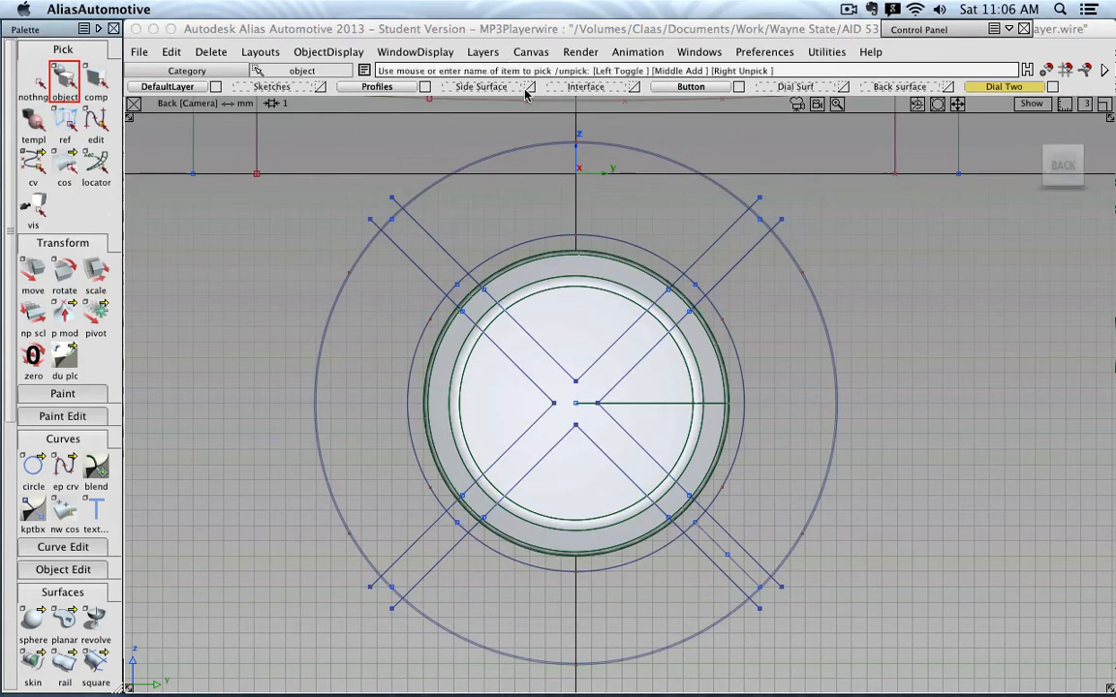
click(414, 87)
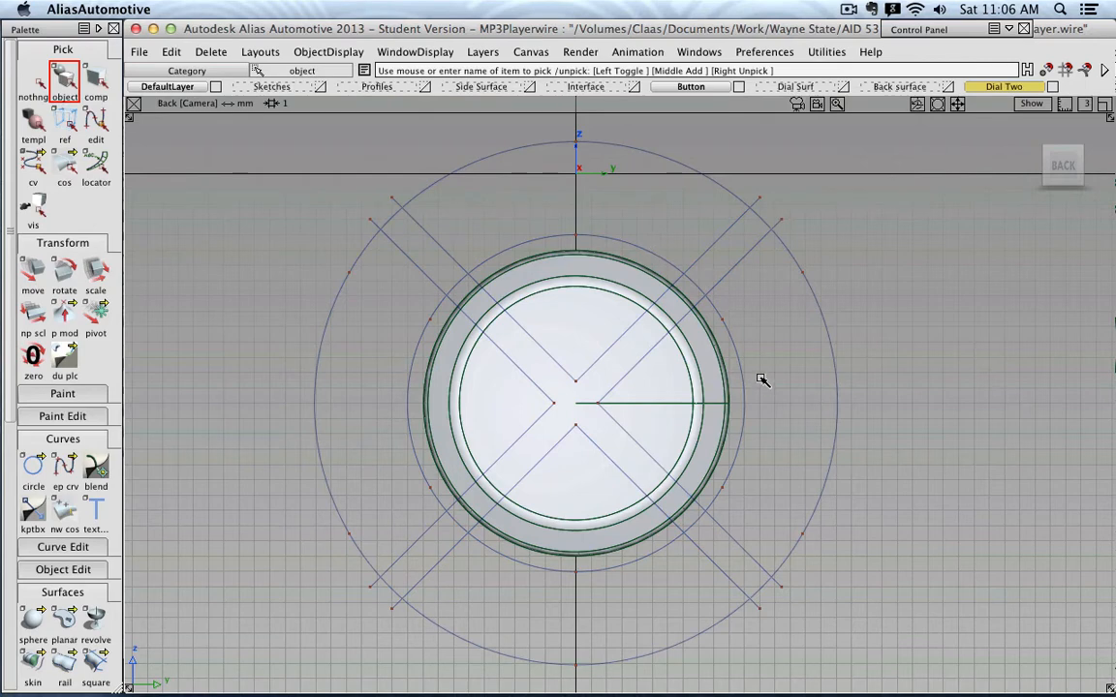
Step: Draw a straight edit point curve joining the topmost edit points of the outer and inner circles
click(726, 327)
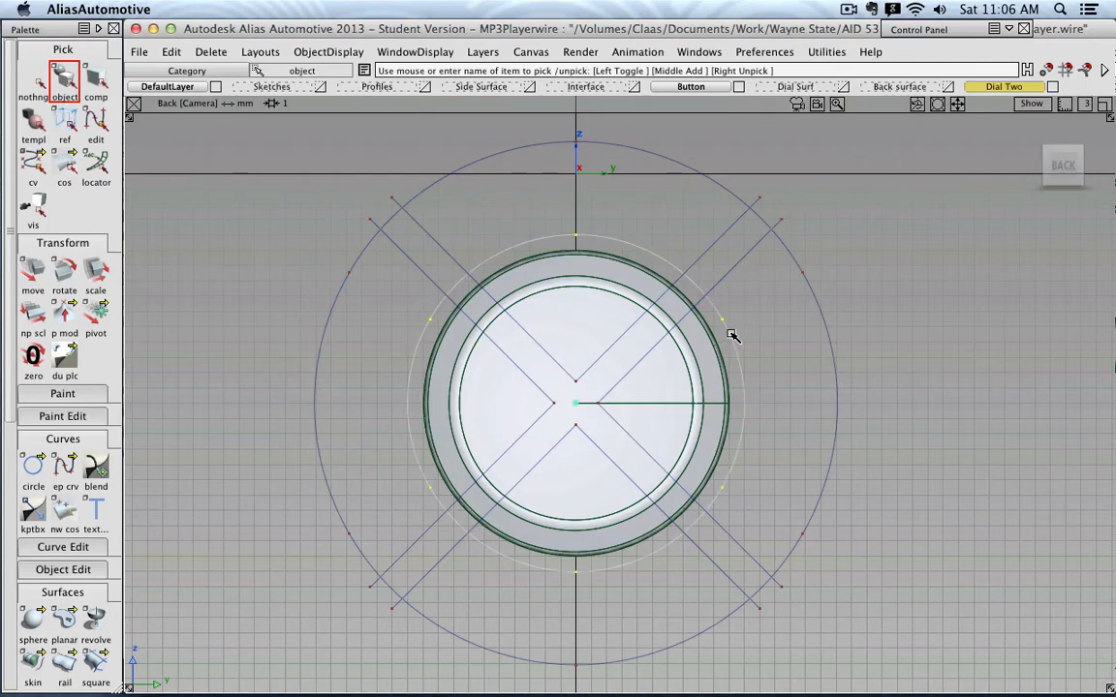
click(808, 289)
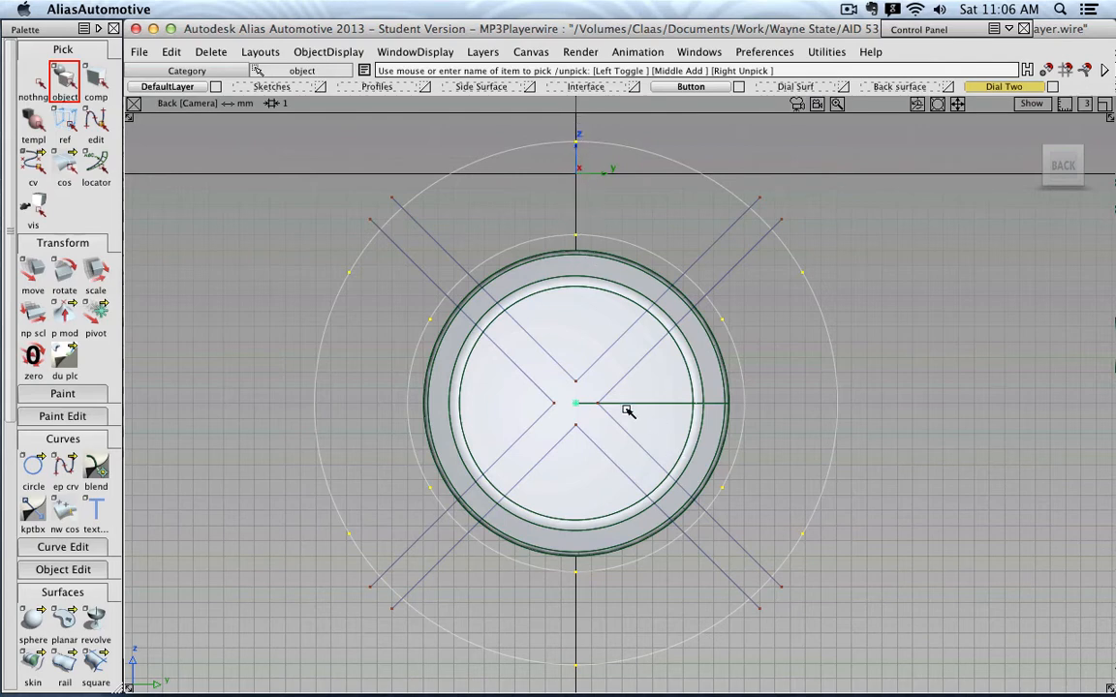
mouse_move(1056, 162)
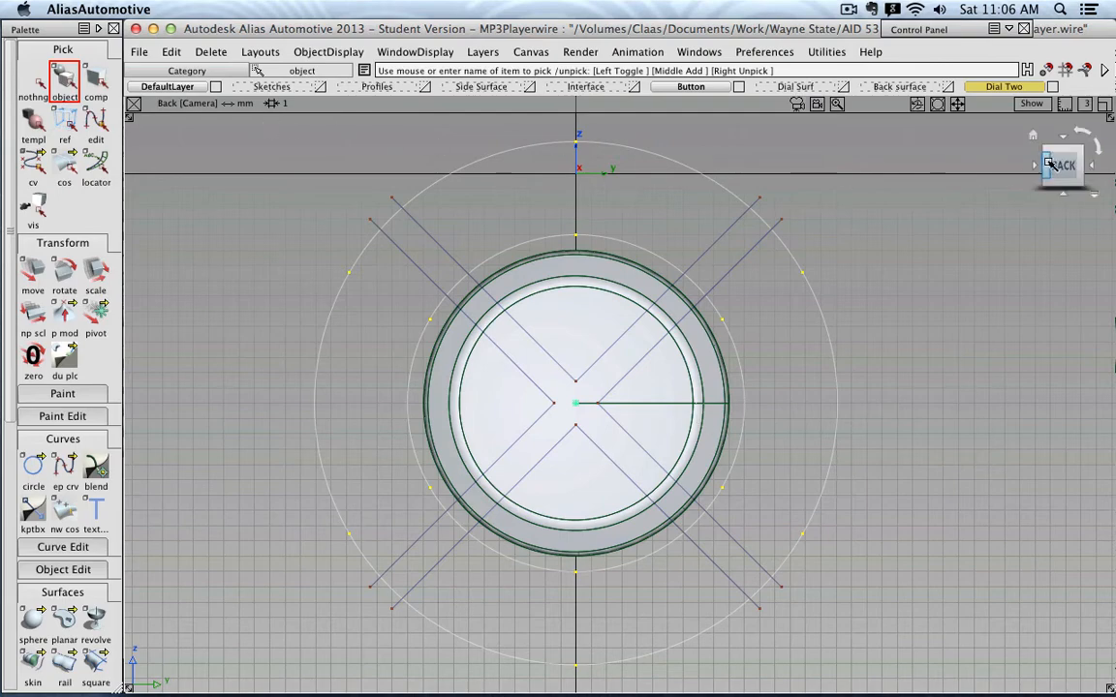
click(1092, 168)
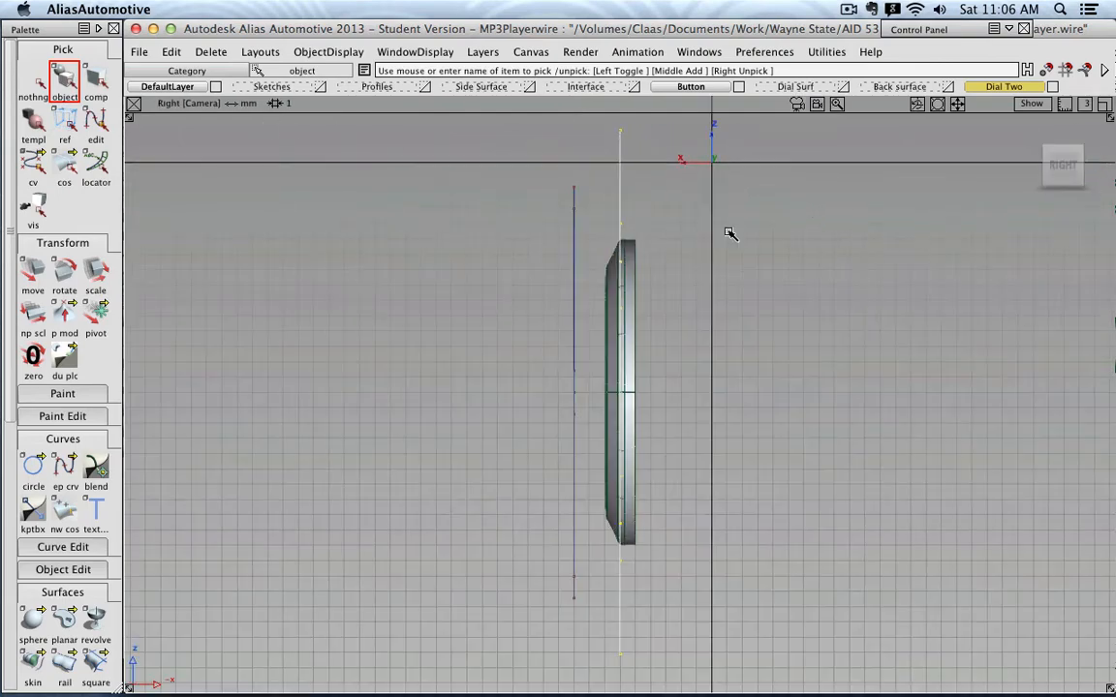
click(64, 465)
alt+shift+drag(353, 366, 588, 306)
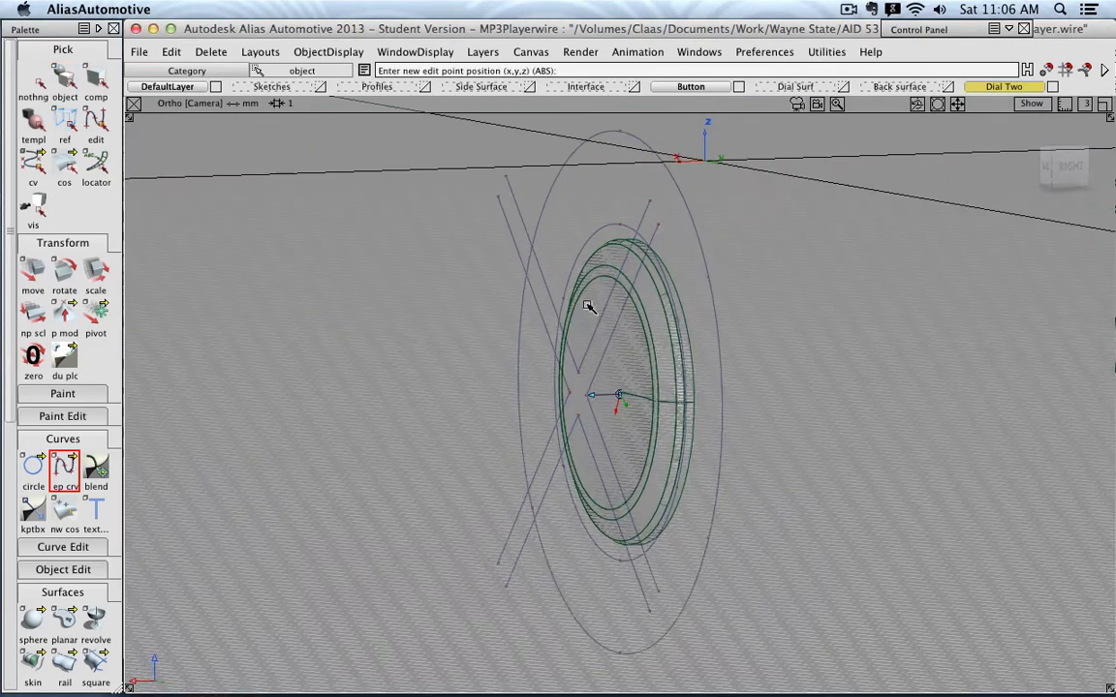
click(620, 132)
click(621, 226)
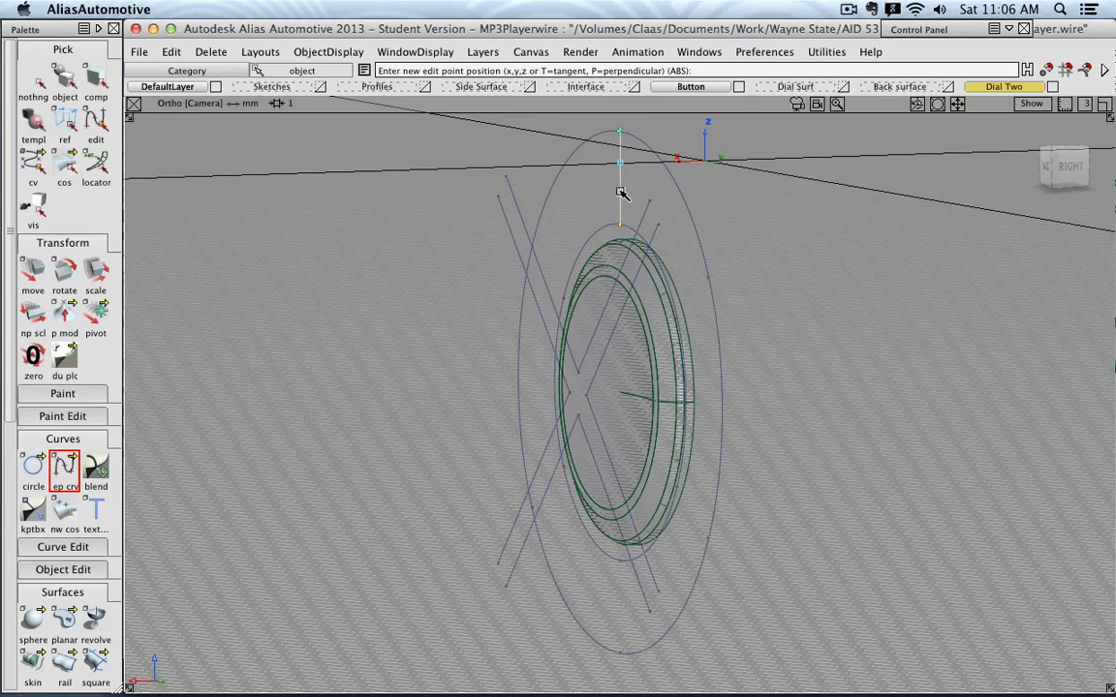
Step: From the Right view, set the new connecting curve's spans to 2 and accept the change
click(1068, 169)
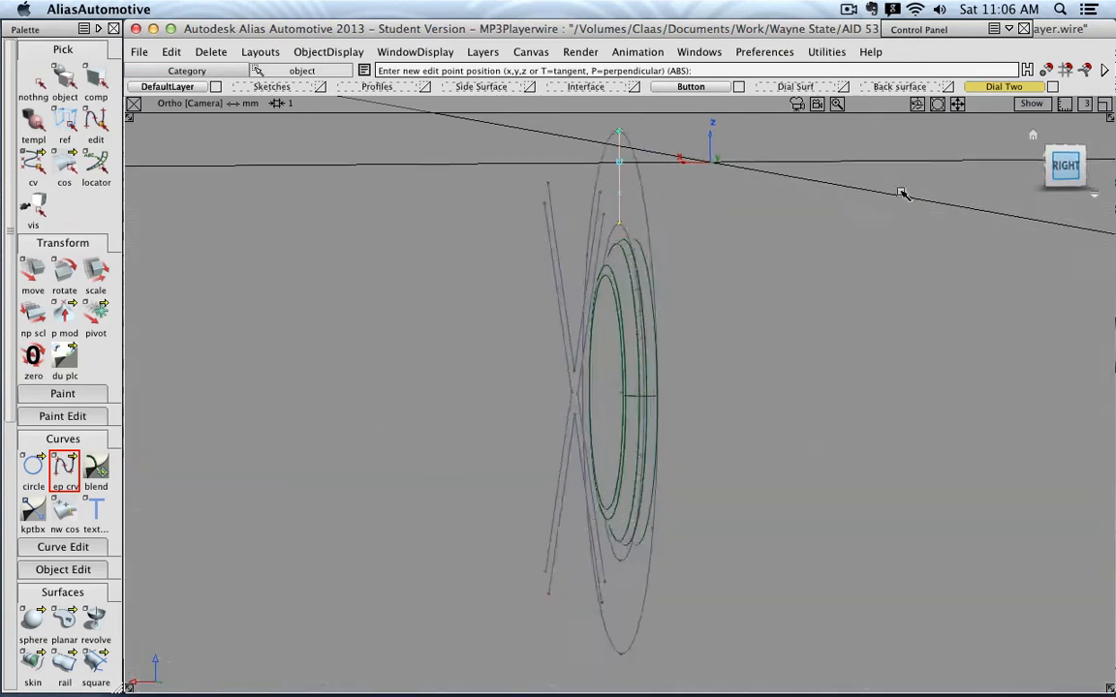
double_click(951, 31)
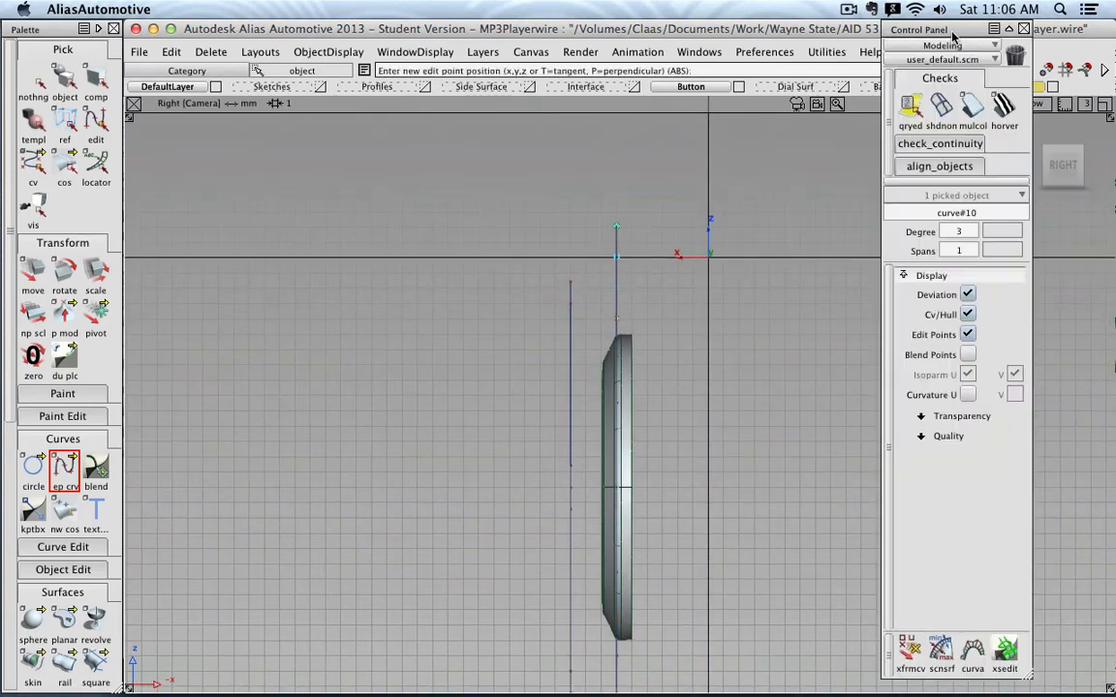
click(974, 250)
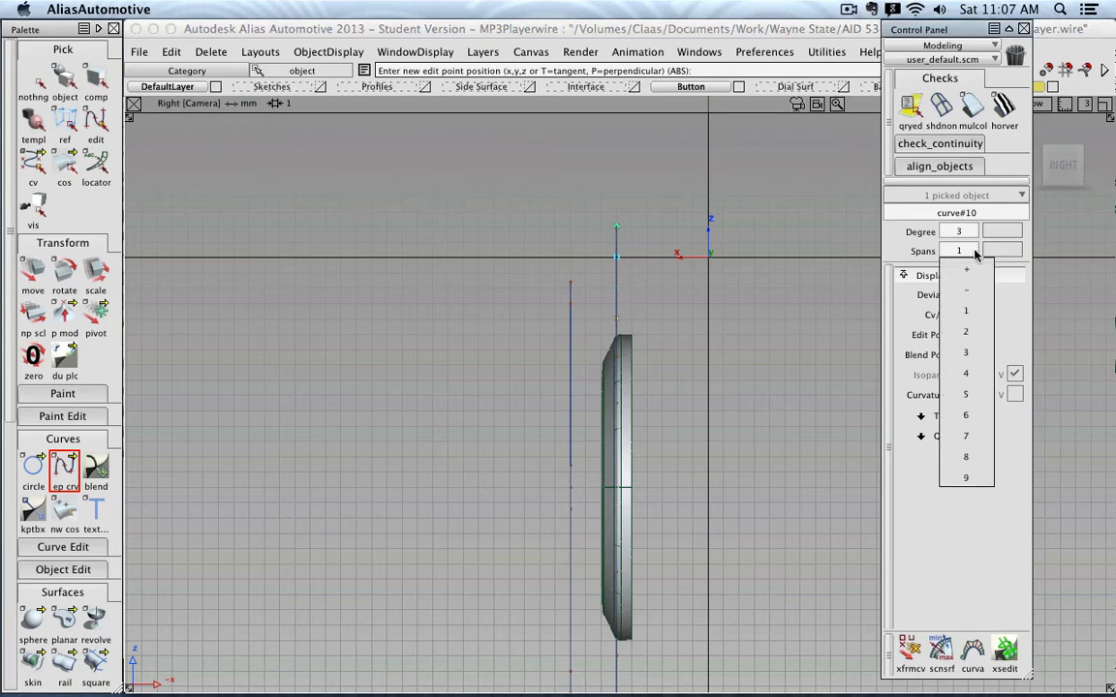
click(977, 330)
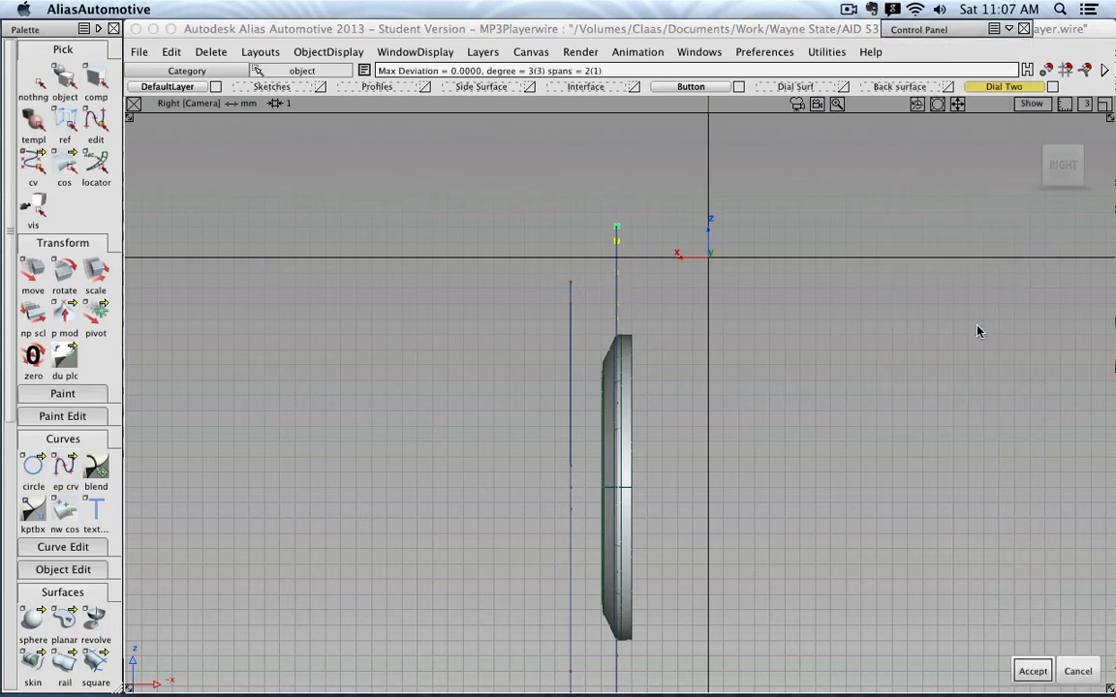
click(1035, 671)
Step: Turn off the CV/Hull display of the connecting curve between the two circles
alt+shift+drag(724, 380, 837, 344)
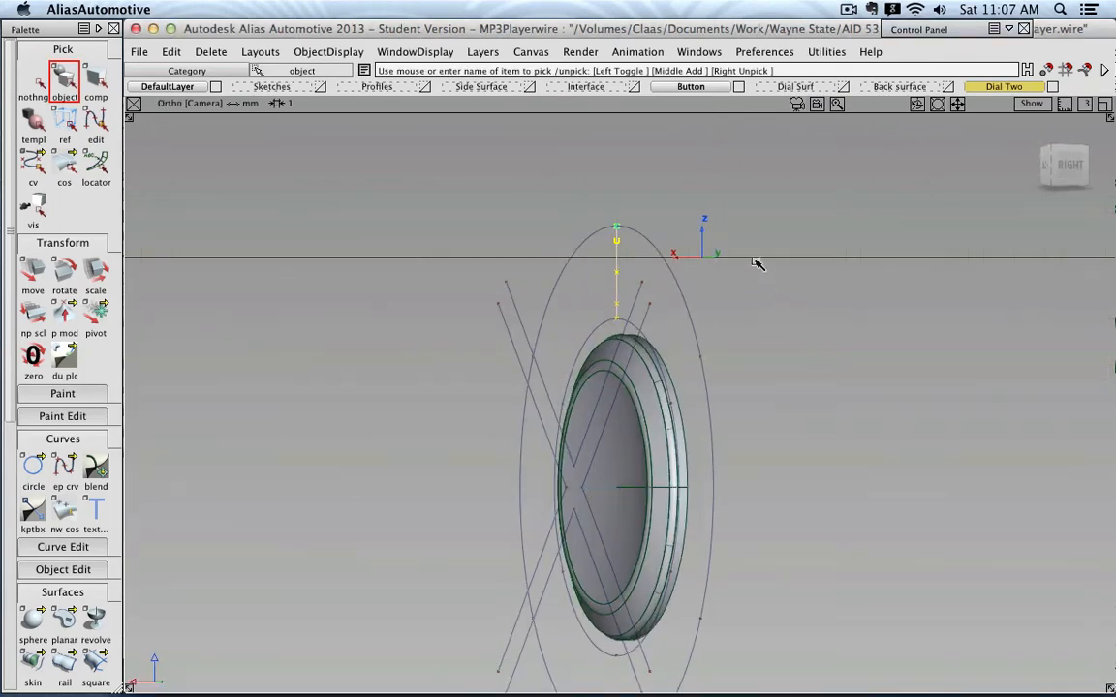
mouse_move(950, 33)
click(969, 312)
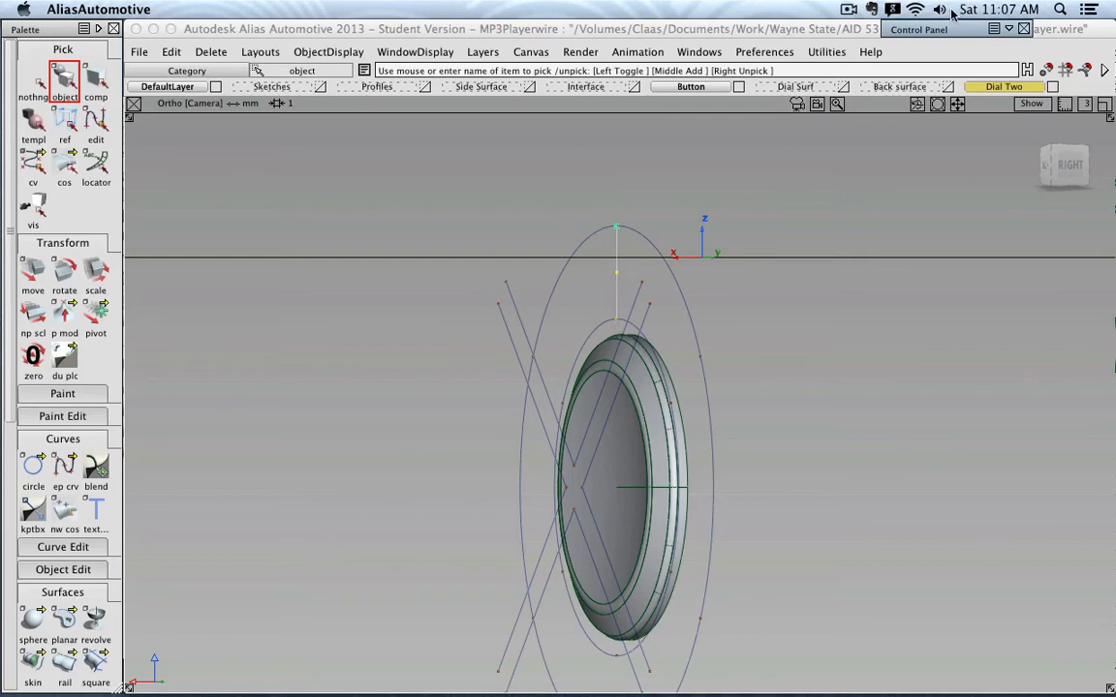
Step: From the Right view, move the connecting curve's middle edit point out toward the V-shaped lines' plane, bowing the curve into an arc
mouse_move(938, 32)
click(94, 122)
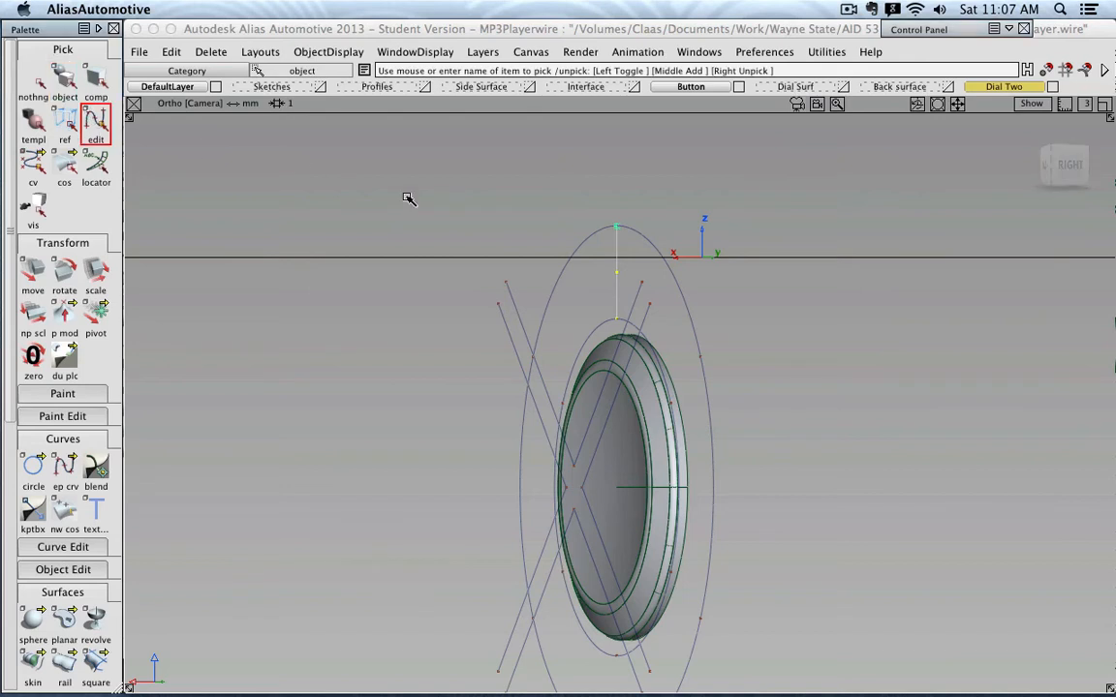
click(604, 270)
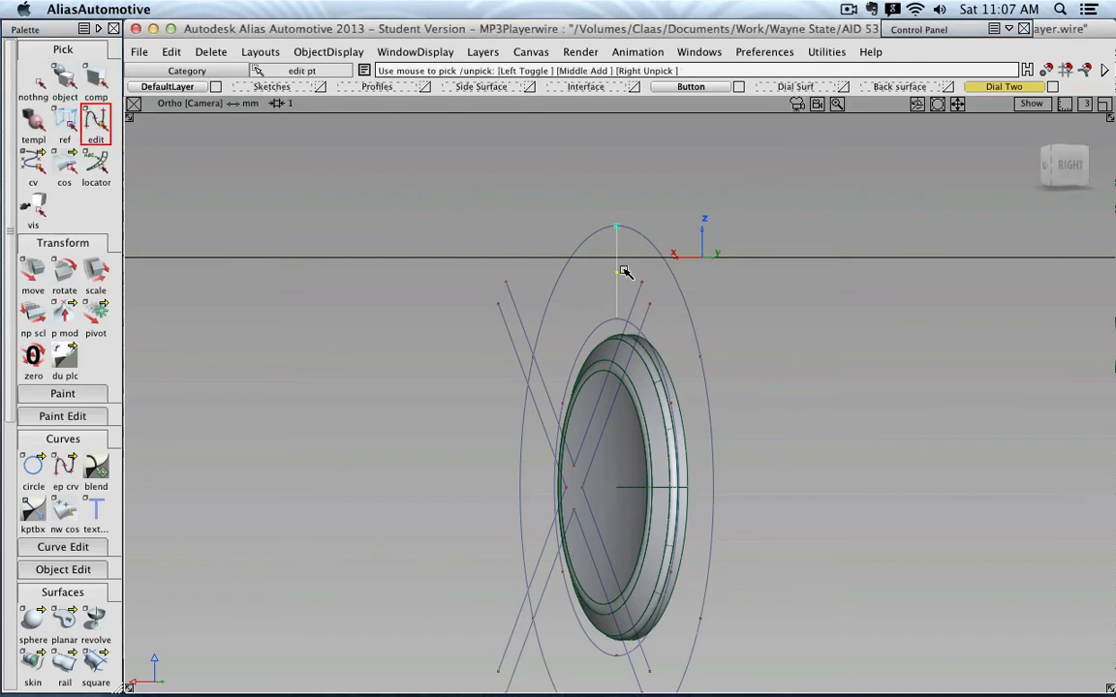
click(1069, 167)
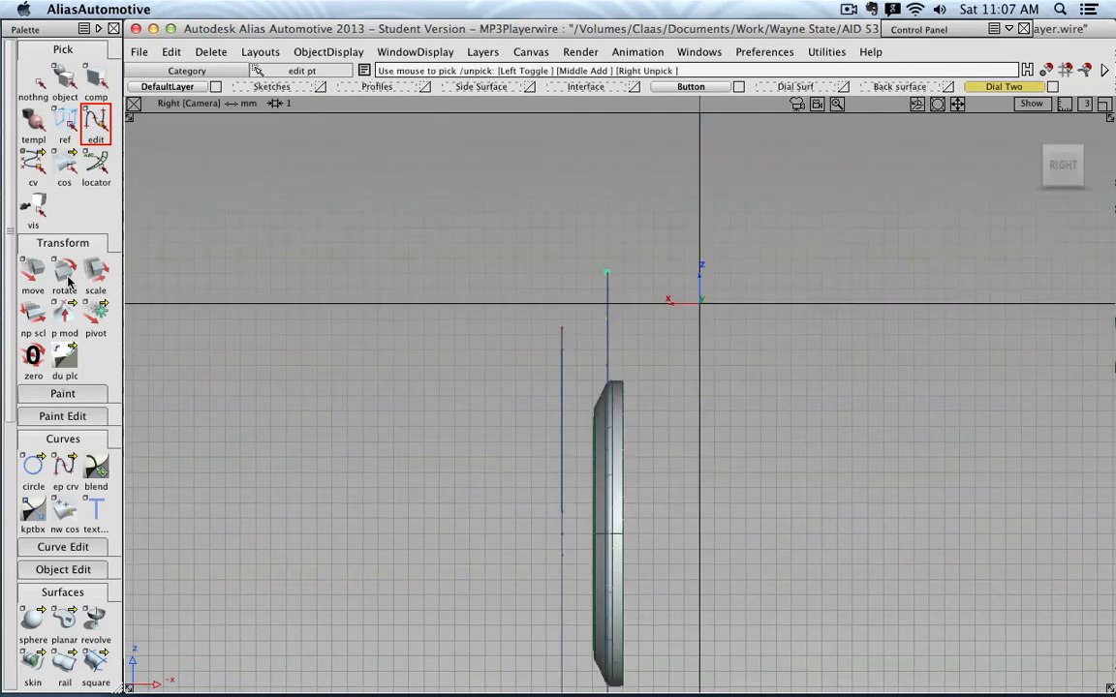
click(35, 272)
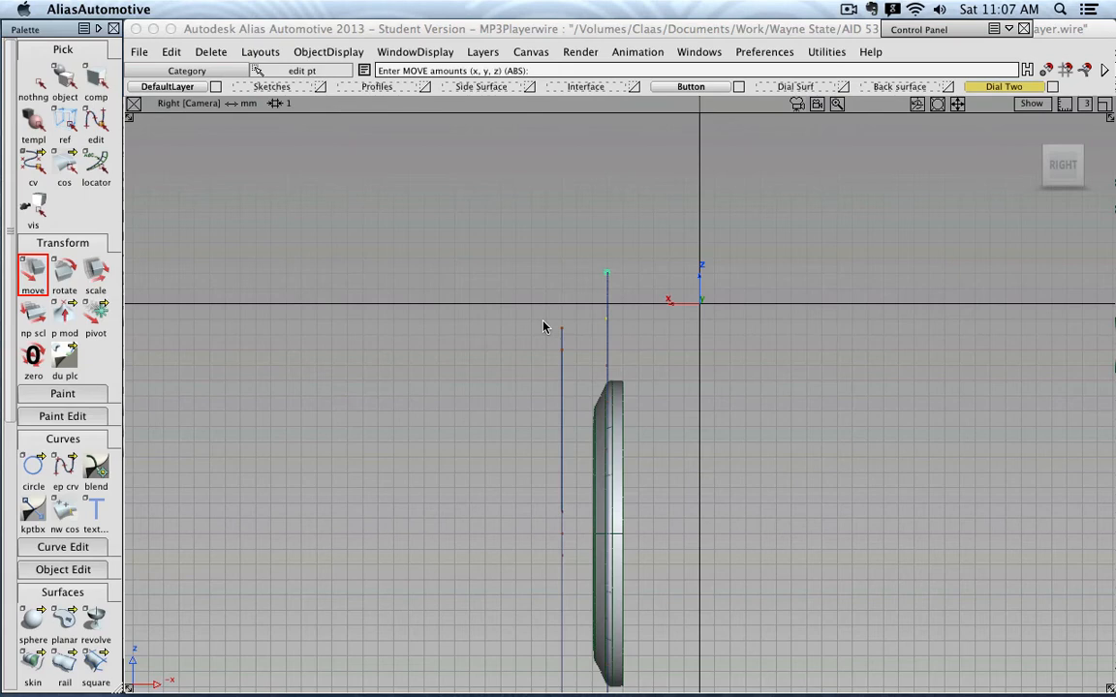
mouse_move(545, 322)
middle_down()
mouse_move(511, 328)
mouse_move(531, 328)
middle_up()
Step: Hide the Button layer and show the circles, V-shaped lines and arc in an angled view
alt+shift+drag(531, 288, 564, 327)
click(1062, 168)
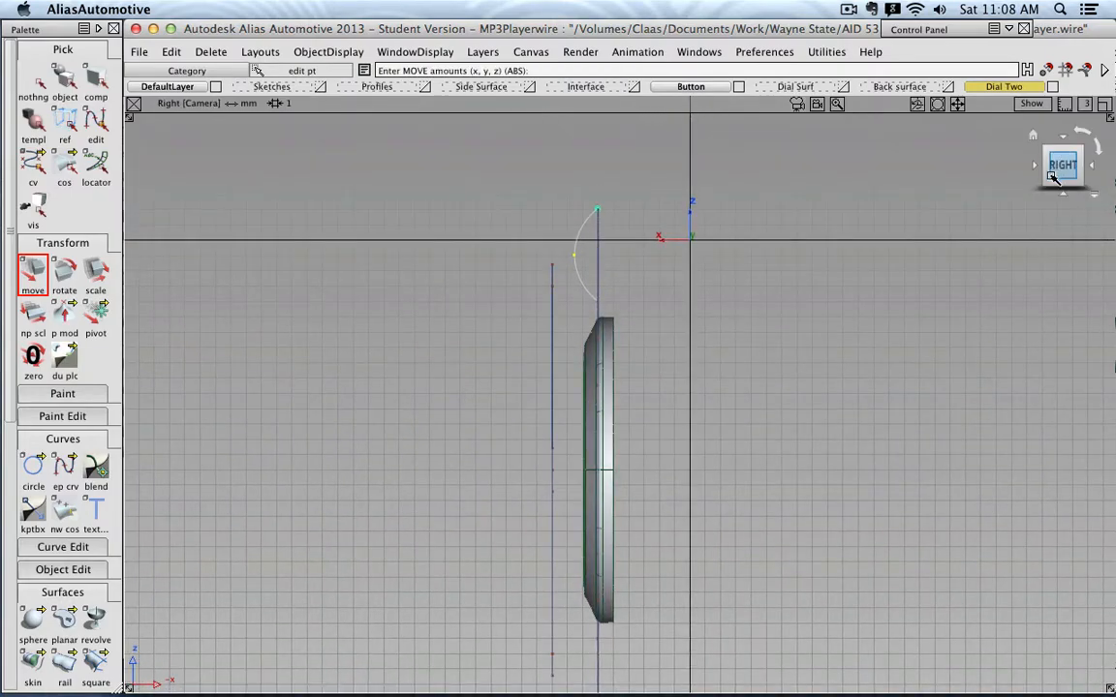
click(1035, 164)
alt+shift+middle_drag(884, 210, 867, 275)
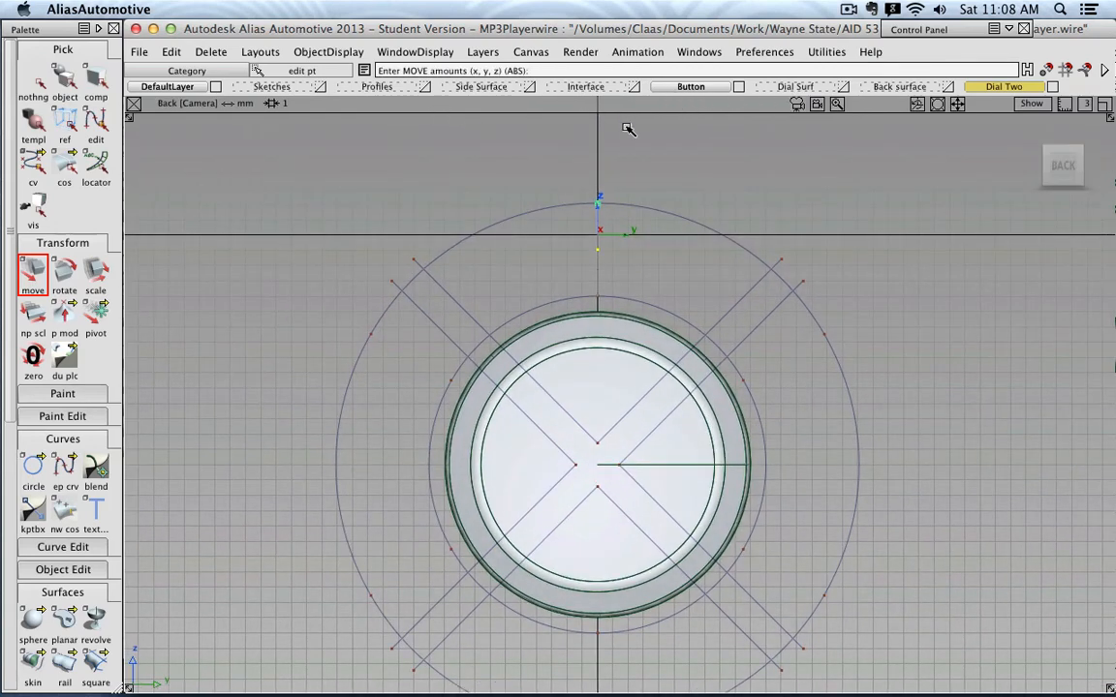
click(738, 87)
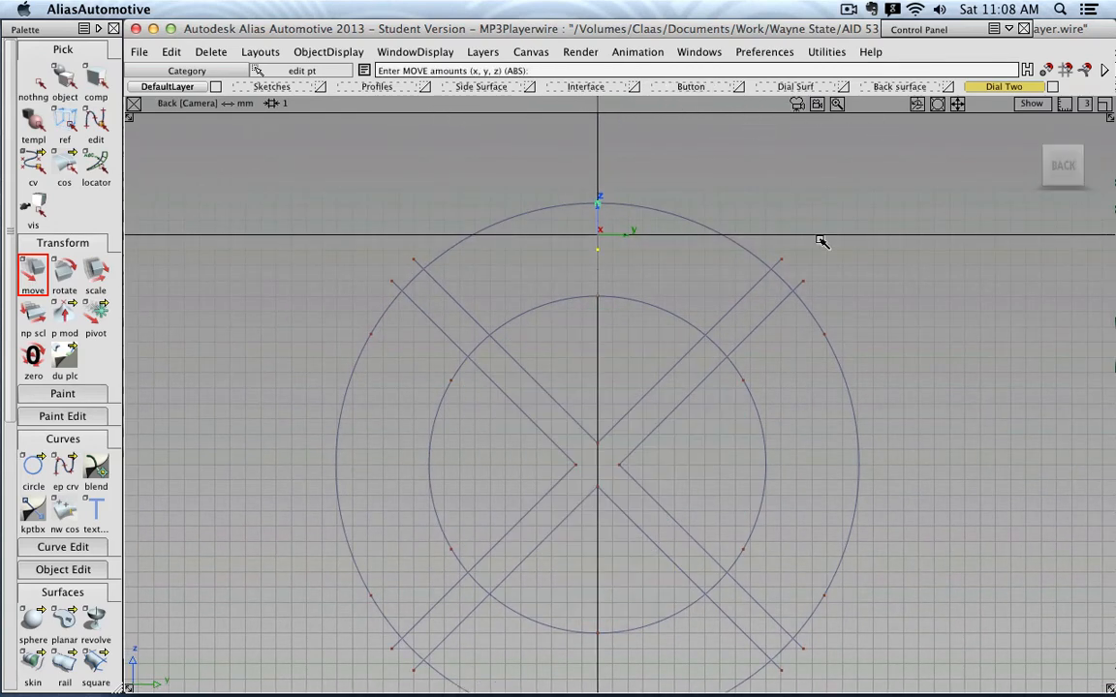
mouse_move(819, 241)
alt+shift+mouse_down()
mouse_move(871, 236)
mouse_move(720, 252)
mouse_move(803, 254)
alt+shift+mouse_up()
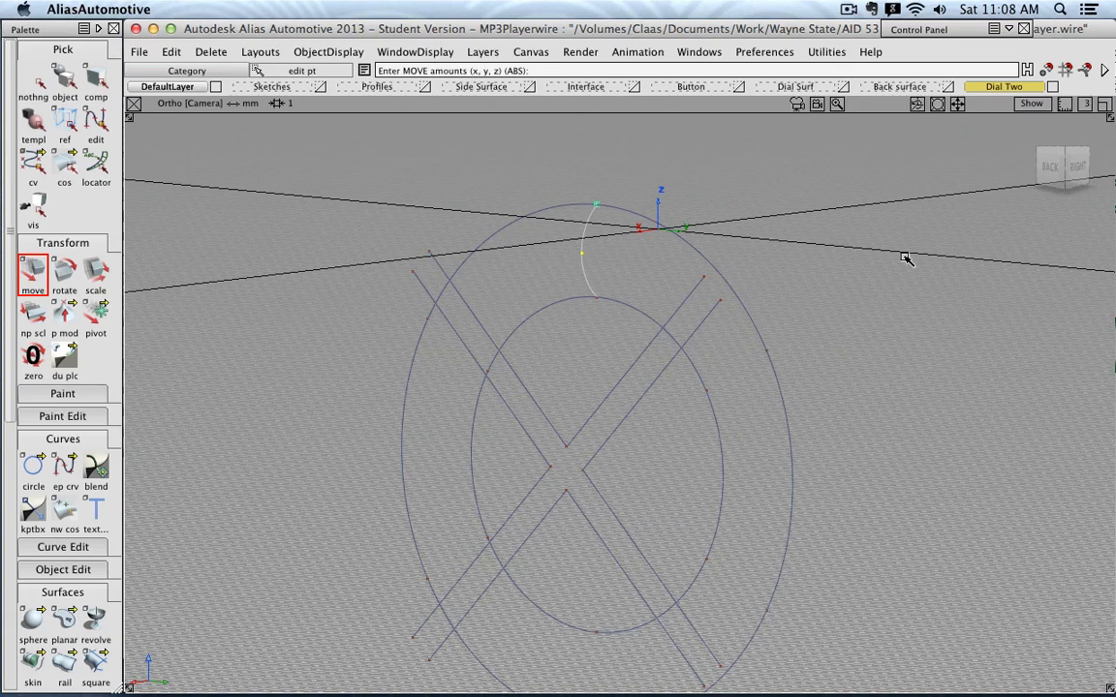
alt+shift+drag(906, 258, 910, 249)
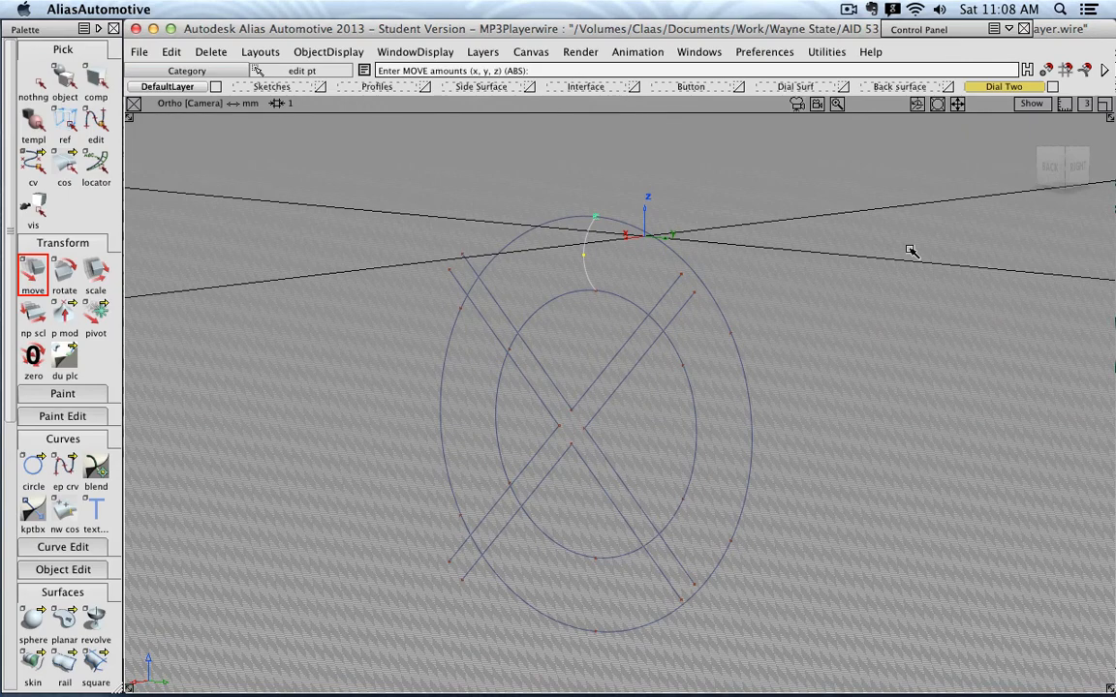